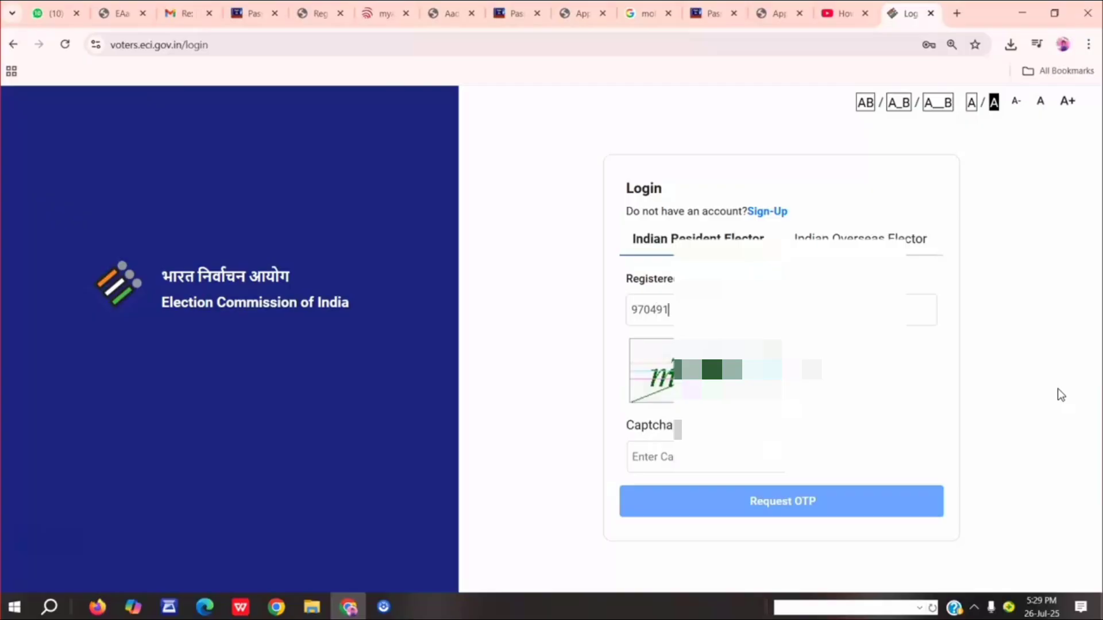
{"action": "type", "text": "7"}
{"action": "key", "text": "BackSpace"}
{"action": "key", "text": "BackSpace"}
{"action": "key", "text": "BackSpace"}
{"action": "key", "text": "BackSpace"}
{"action": "key", "text": "BackSpace"}
{"action": "key", "text": "BackSpace"}
{"action": "key", "text": "BackSpace"}
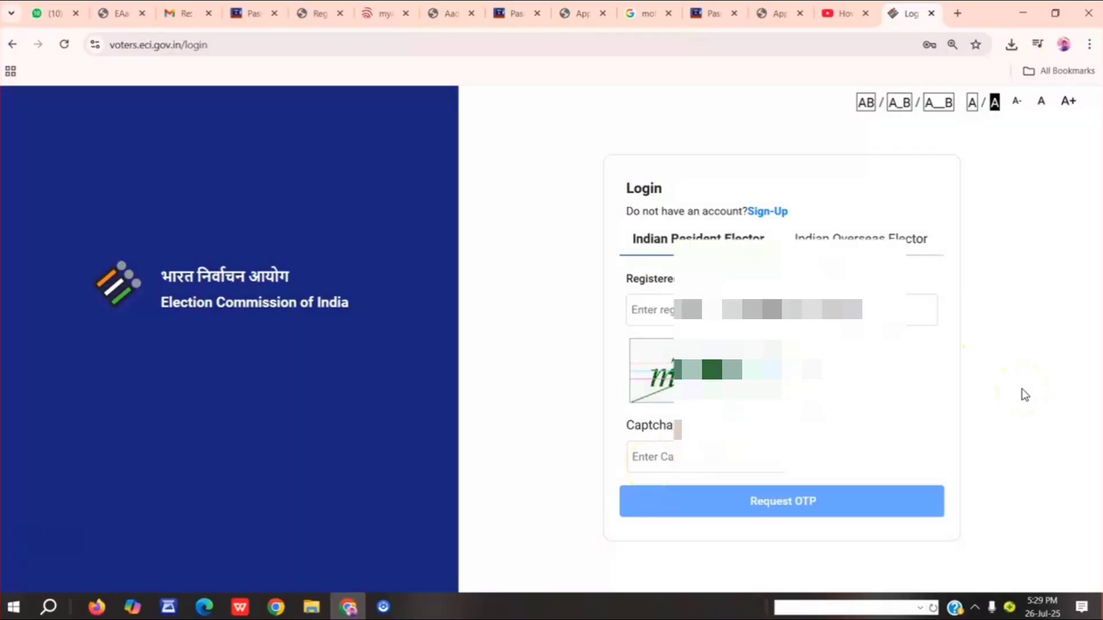
Enter the registered mobile number for the Indian Resident Elector login.
{"action": "type", "text": "97"}
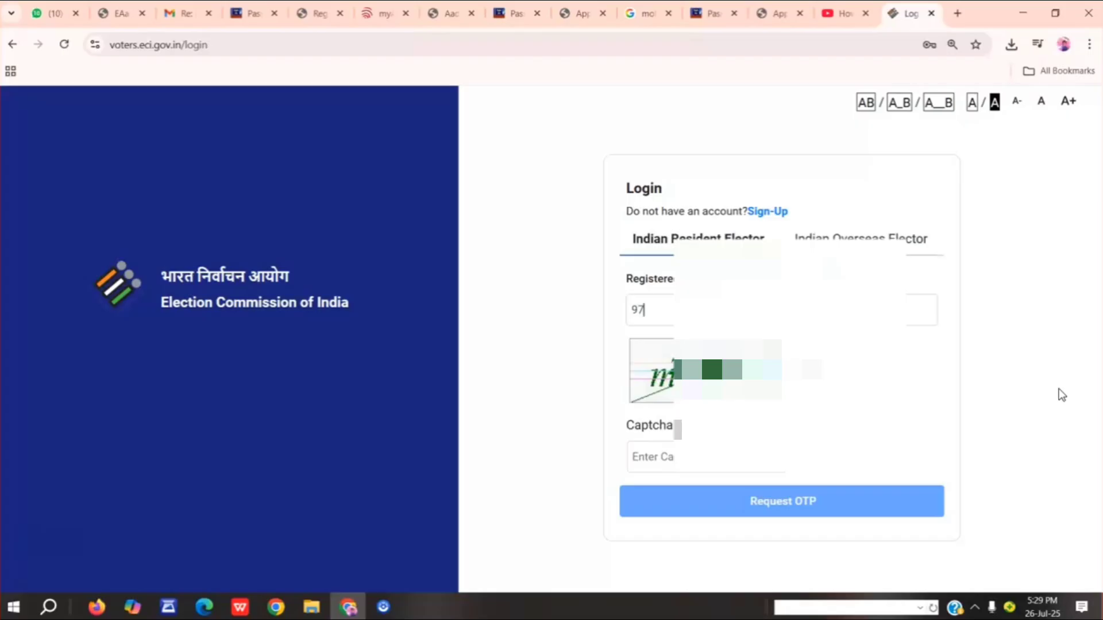
{"action": "type", "text": "04917*"}
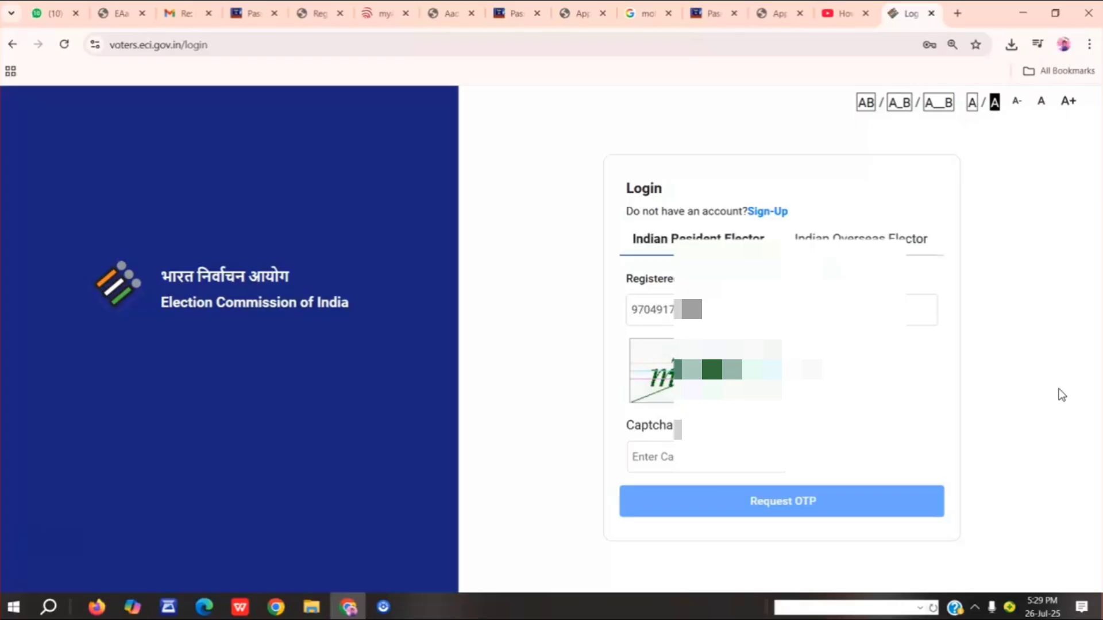
Fill in the captcha code shown in the image and request the login OTP.
{"action": "left_click", "coordinate": [647, 465]}
{"action": "type", "text": "mzm"}
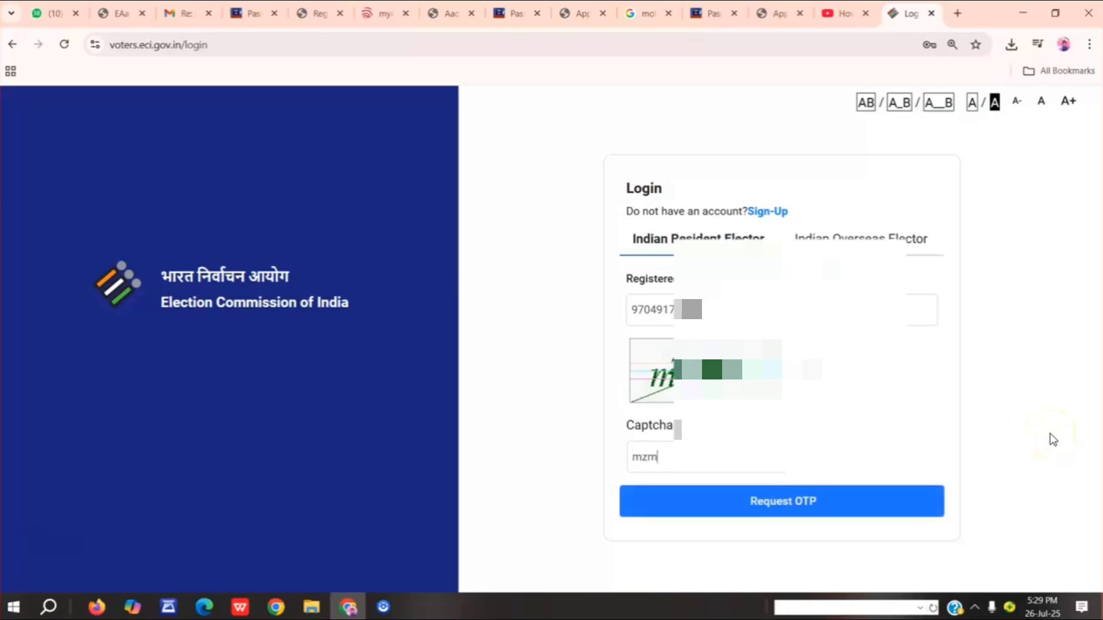
{"action": "type", "text": "rvg"}
{"action": "left_click", "coordinate": [789, 510]}
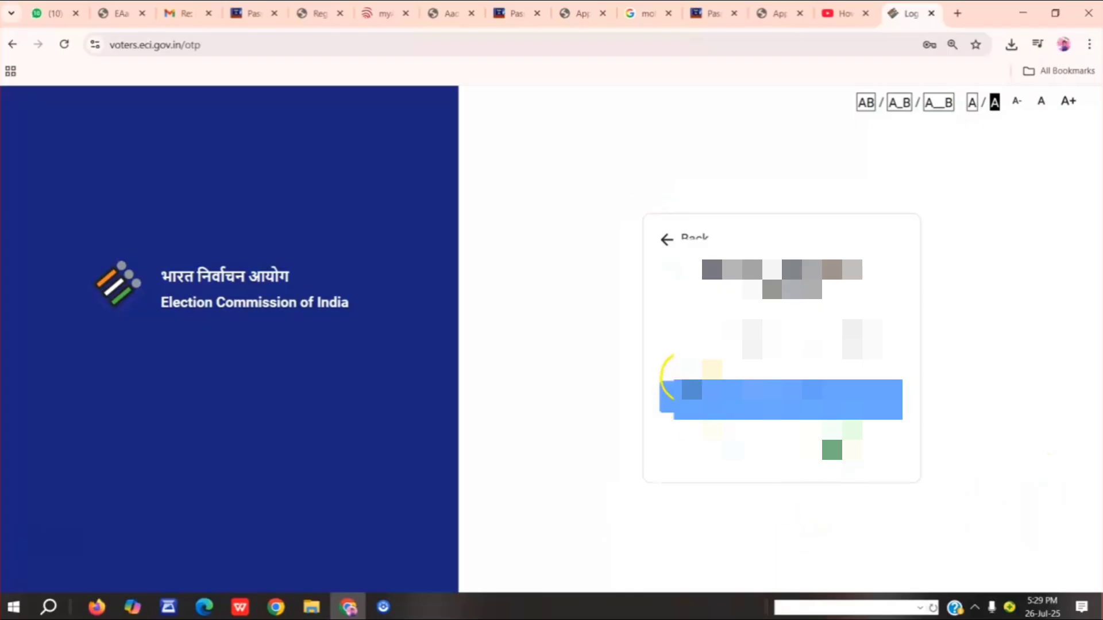
Enter the received OTP, verify it to log in, and dismiss the pop-up covering the homepage.
{"action": "left_click", "coordinate": [694, 344]}
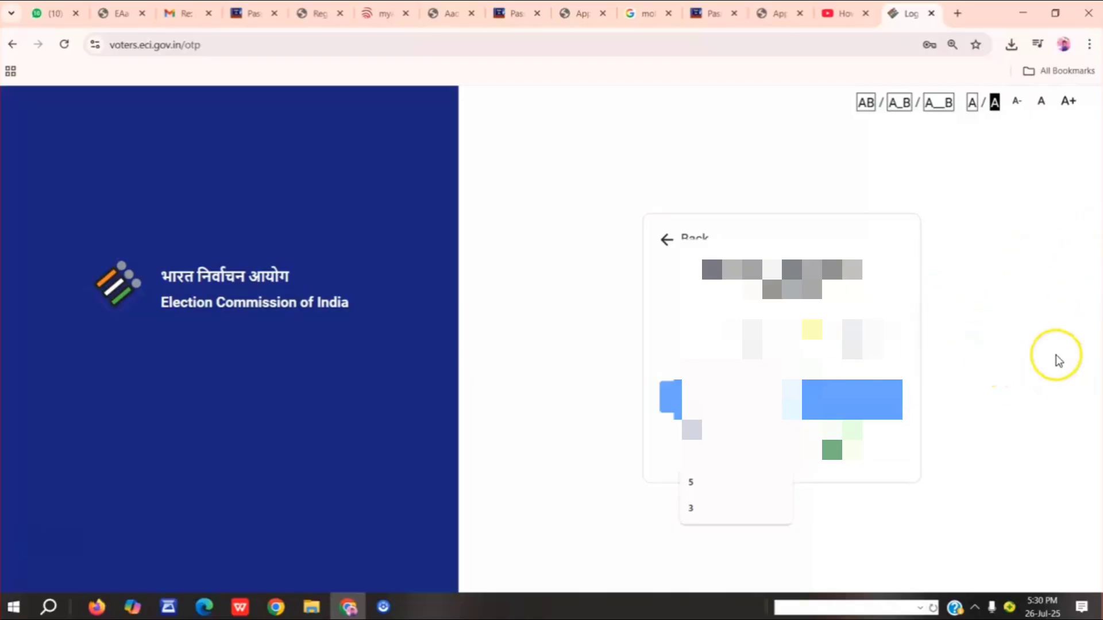
{"action": "type", "text": "*"}
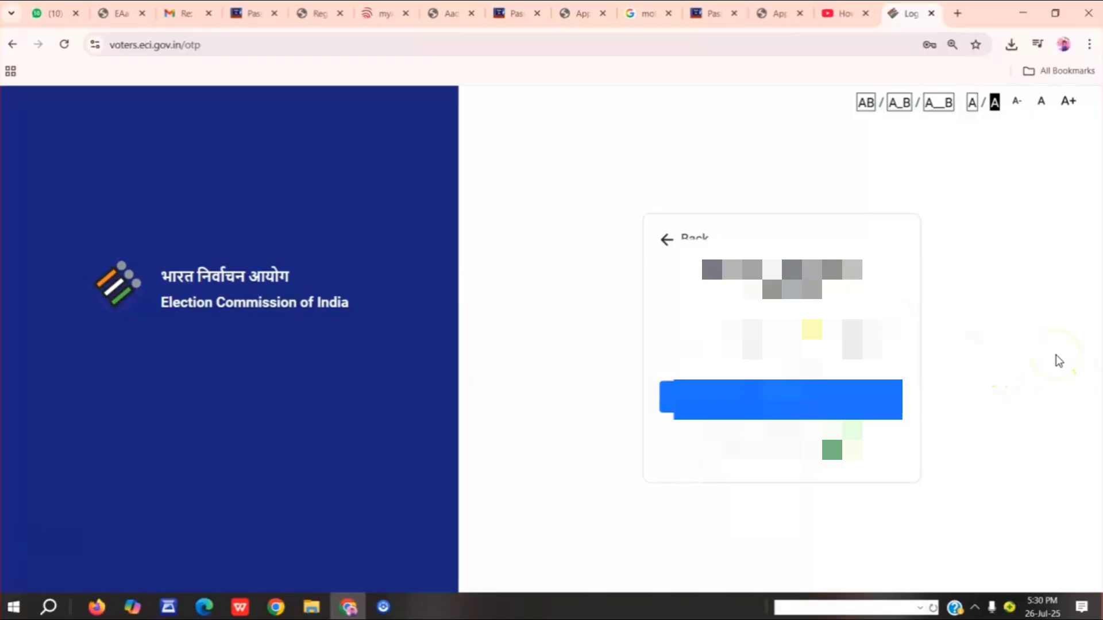
{"action": "left_click", "coordinate": [740, 405]}
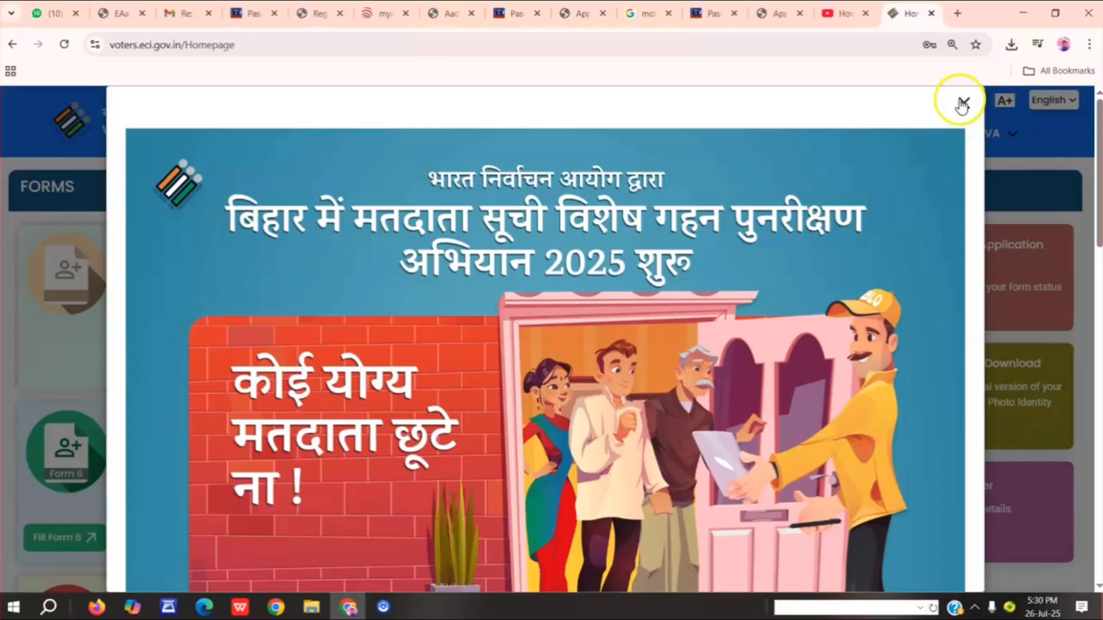
{"action": "left_click", "coordinate": [959, 102]}
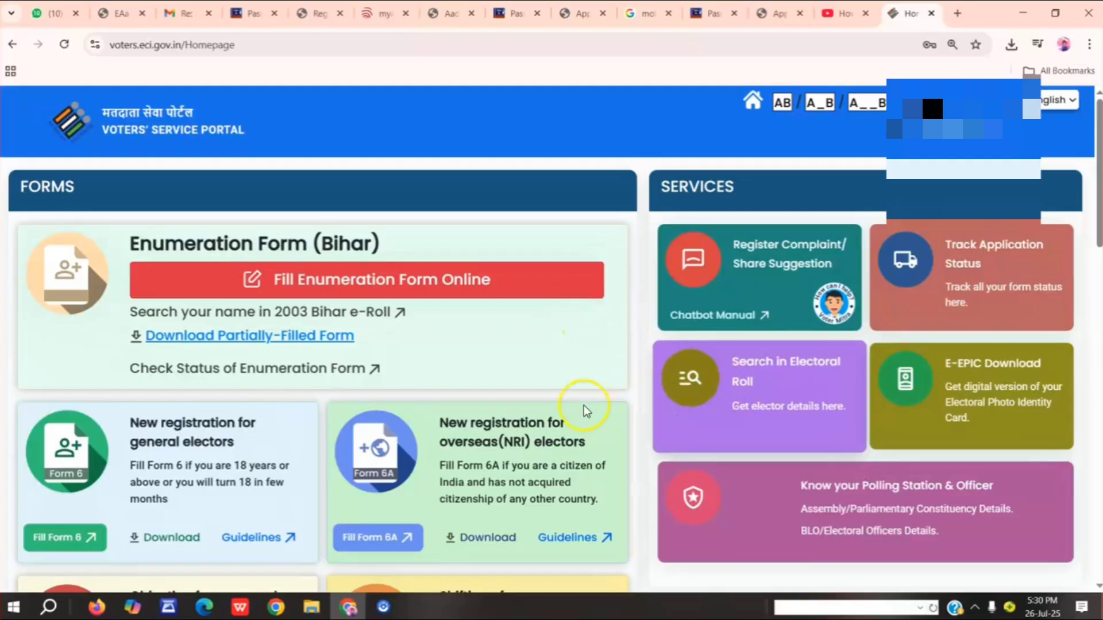
Open Form 6 for new general electors and choose Telangana as the state.
{"action": "left_click", "coordinate": [90, 549]}
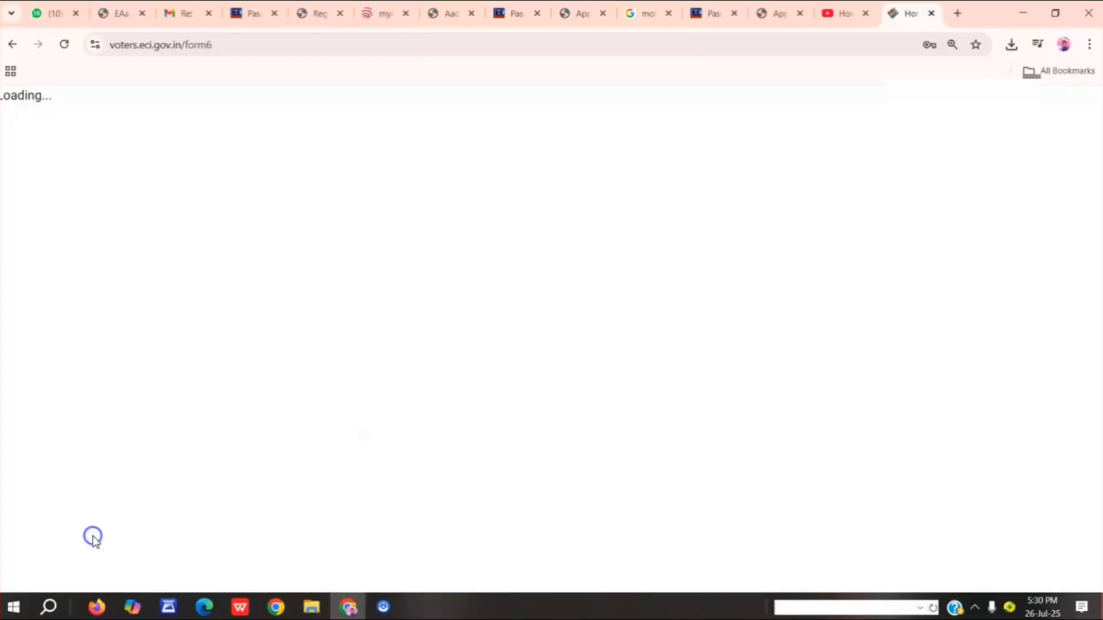
{"action": "left_click", "coordinate": [475, 366]}
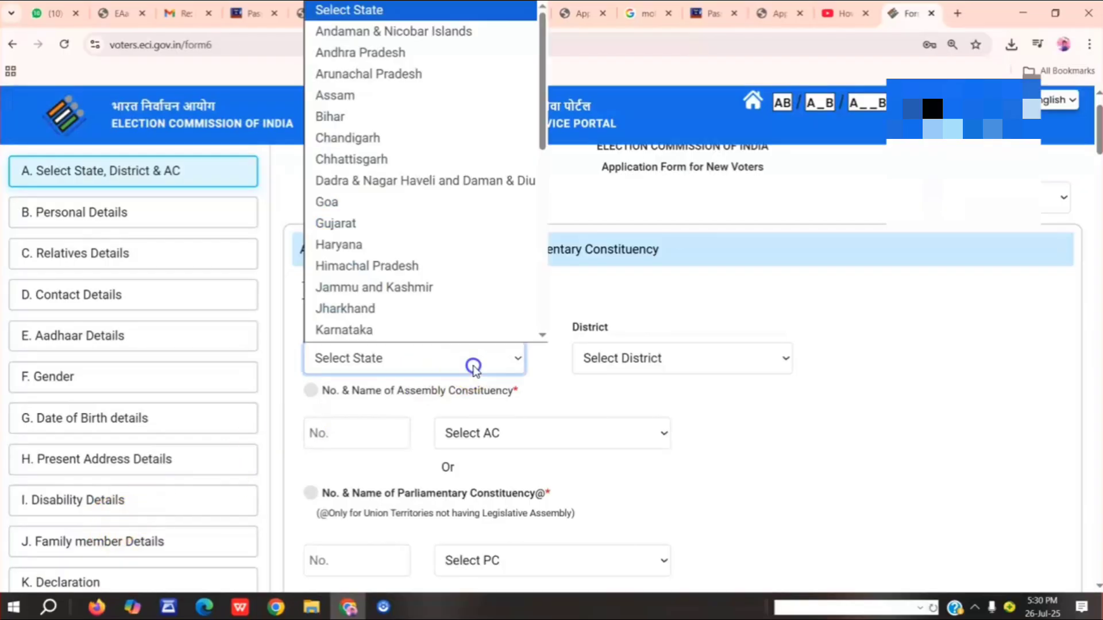
{"action": "scroll", "coordinate": [442, 323], "scroll_direction": "down", "scroll_amount": 5}
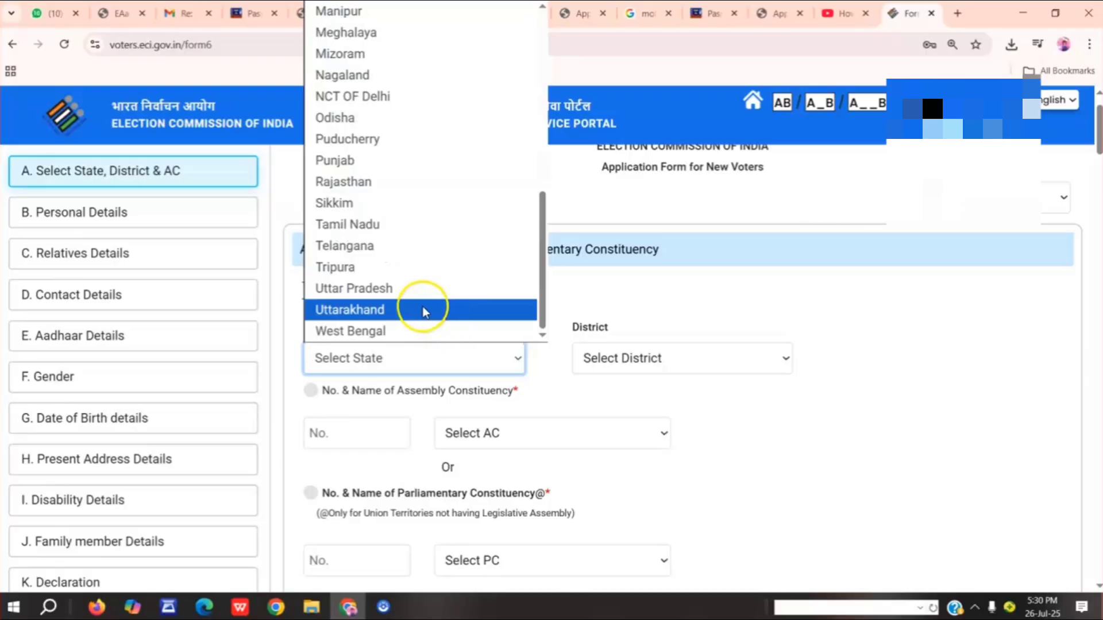
{"action": "left_click", "coordinate": [426, 256]}
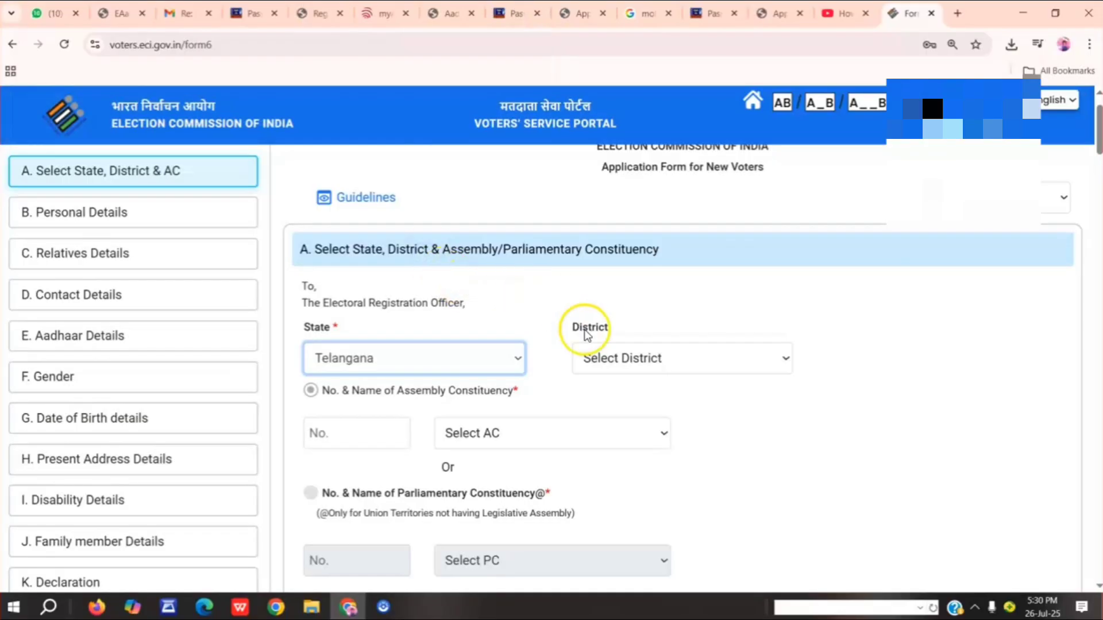
Choose the Medchal Malkajgiri district and the Medchal assembly constituency, and continue to Personal Details.
{"action": "left_click", "coordinate": [637, 359]}
{"action": "scroll", "coordinate": [633, 322], "scroll_direction": "down", "scroll_amount": 6}
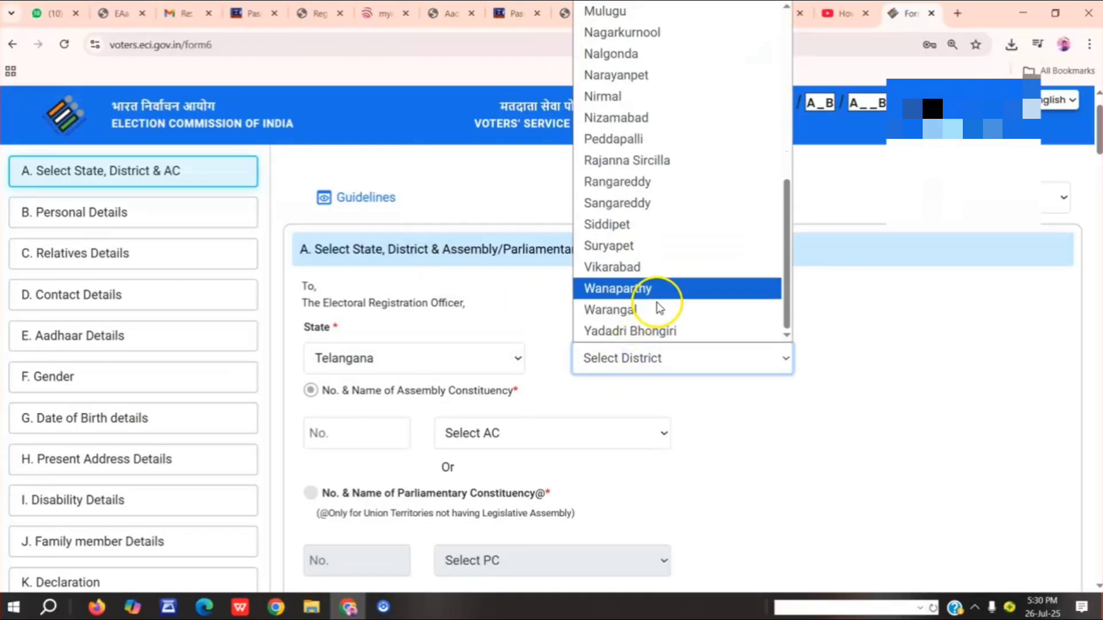
{"action": "scroll", "coordinate": [661, 282], "scroll_direction": "up", "scroll_amount": 3}
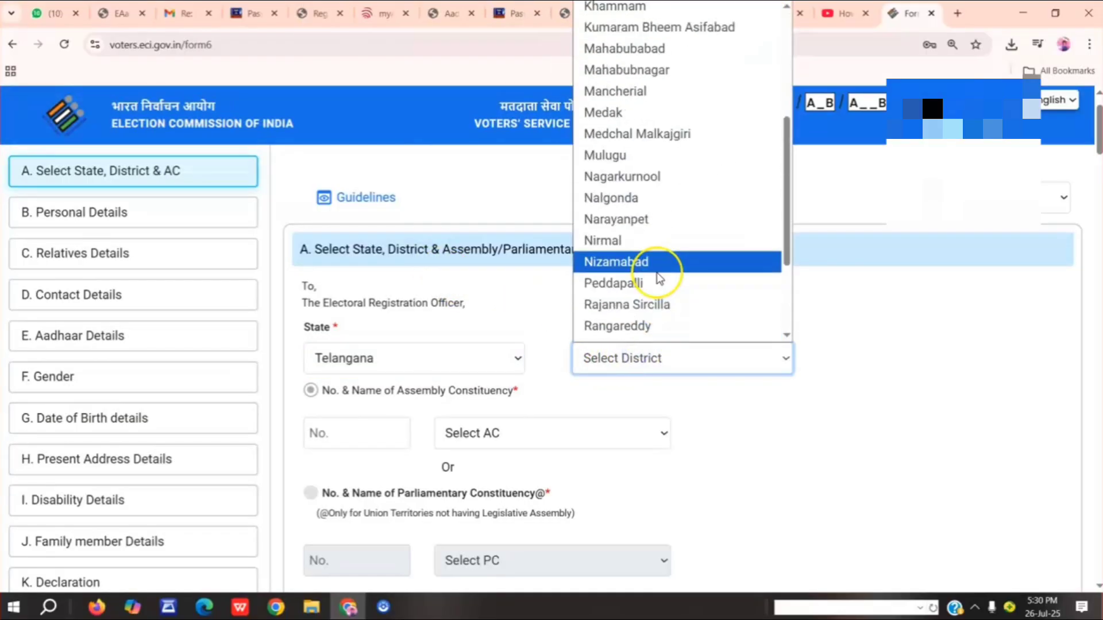
{"action": "left_click", "coordinate": [655, 135]}
{"action": "left_click", "coordinate": [520, 435]}
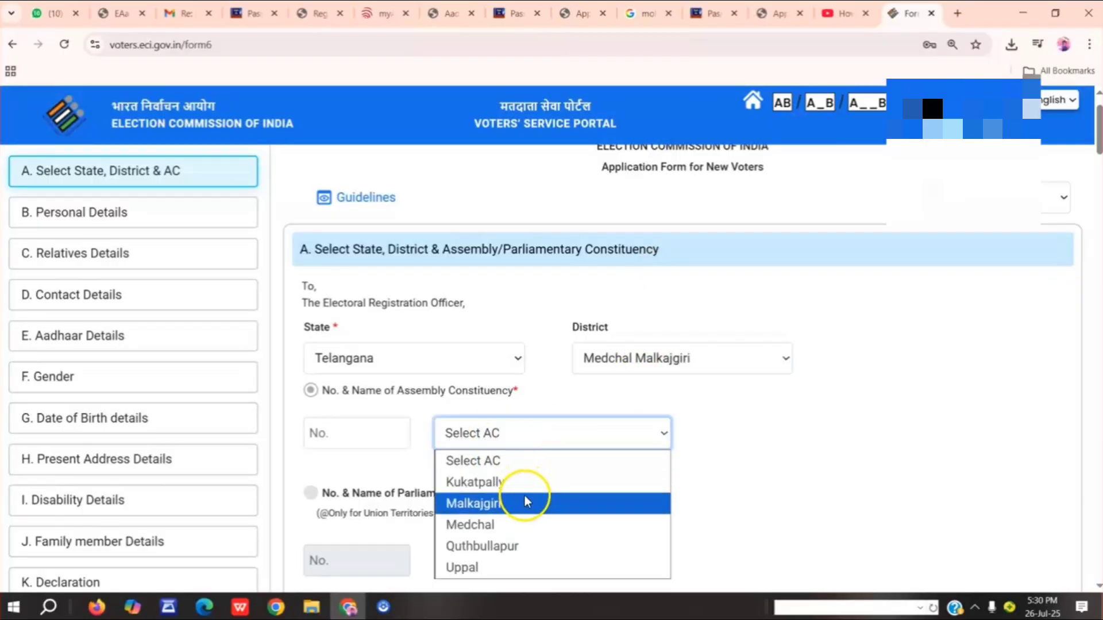
{"action": "left_click", "coordinate": [527, 522]}
{"action": "scroll", "coordinate": [509, 493], "scroll_direction": "down", "scroll_amount": 3}
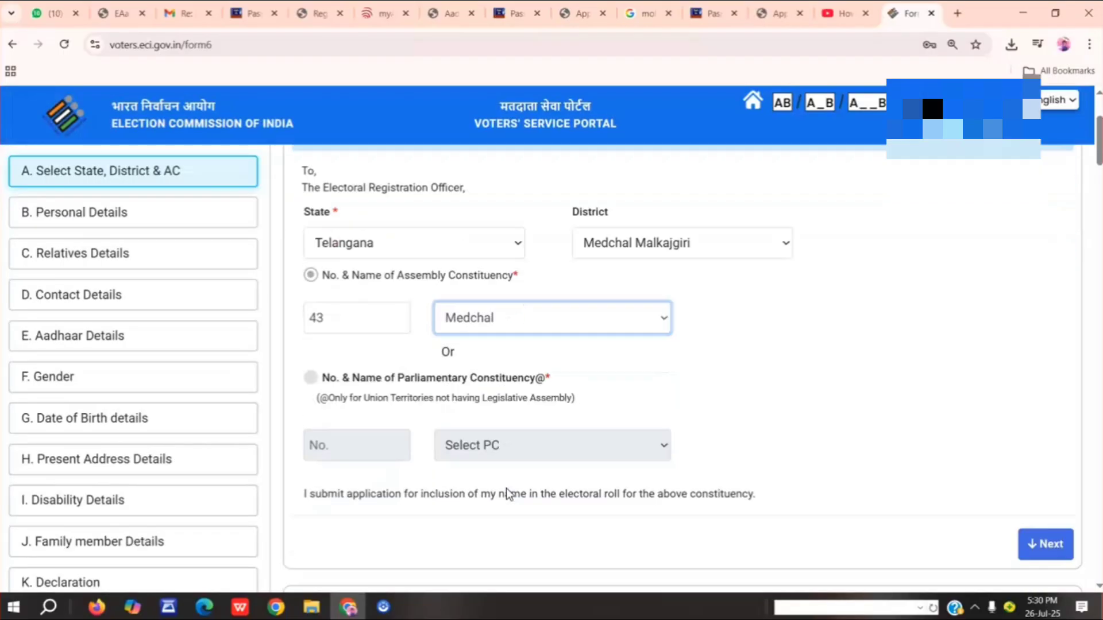
{"action": "left_click", "coordinate": [1037, 515]}
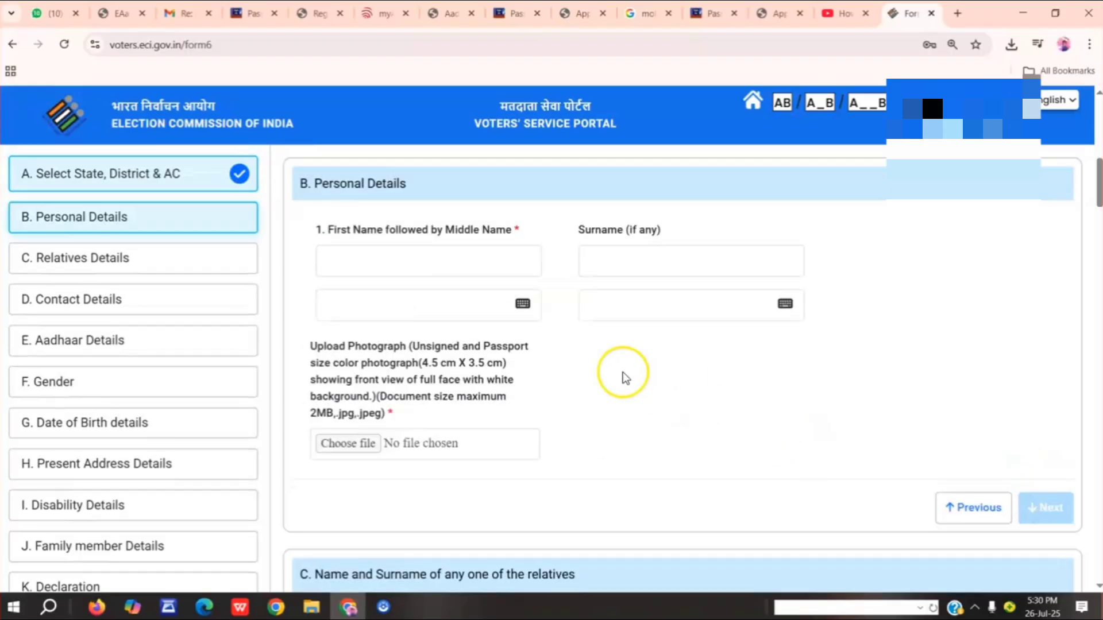
Enter the applicant's name in capital letters in Personal Details and go through the name fields to produce its Telugu version.
{"action": "left_click", "coordinate": [384, 267]}
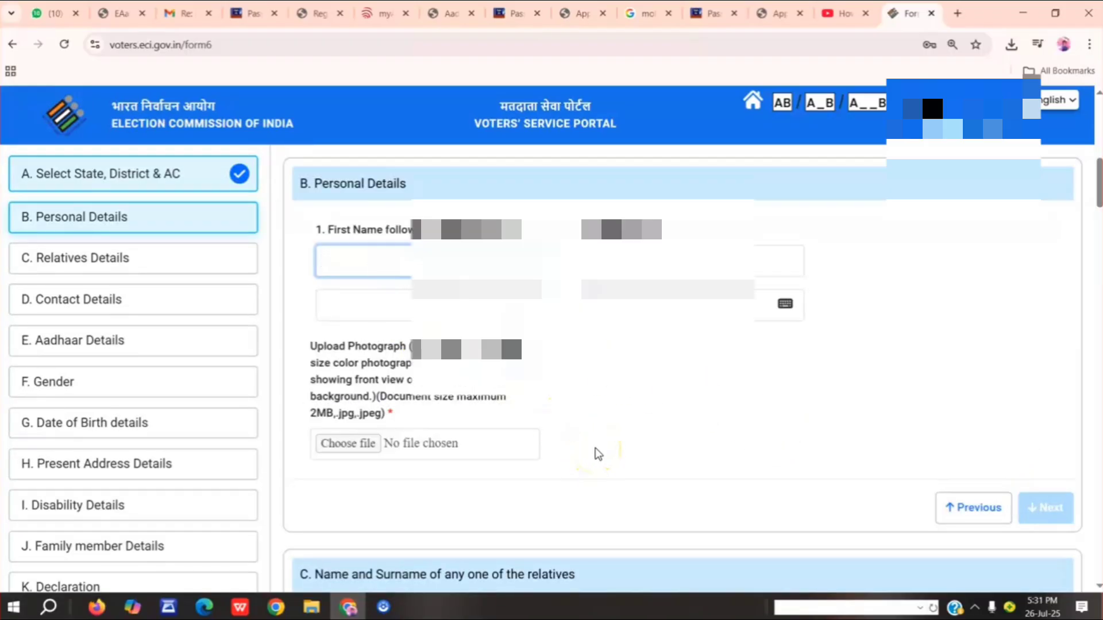
{"action": "type", "text": "mallava"}
{"action": "key", "text": "BackSpace"}
{"action": "key", "text": "BackSpace"}
{"action": "key", "text": "BackSpace"}
{"action": "key", "text": "BackSpace"}
{"action": "key", "text": "BackSpace"}
{"action": "key", "text": "BackSpace"}
{"action": "key", "text": "BackSpace"}
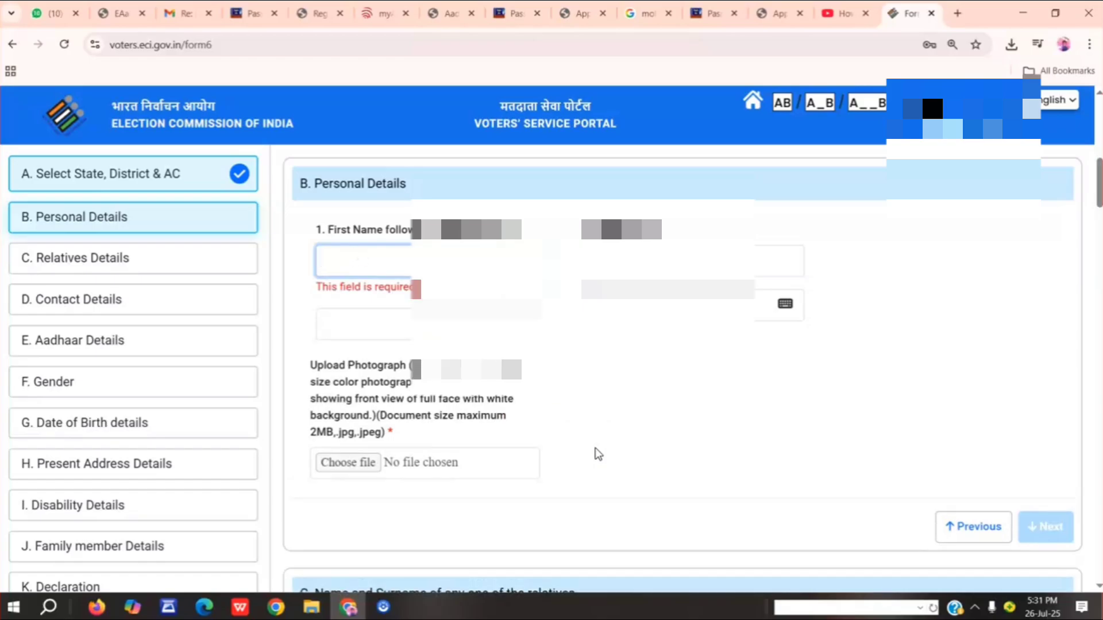
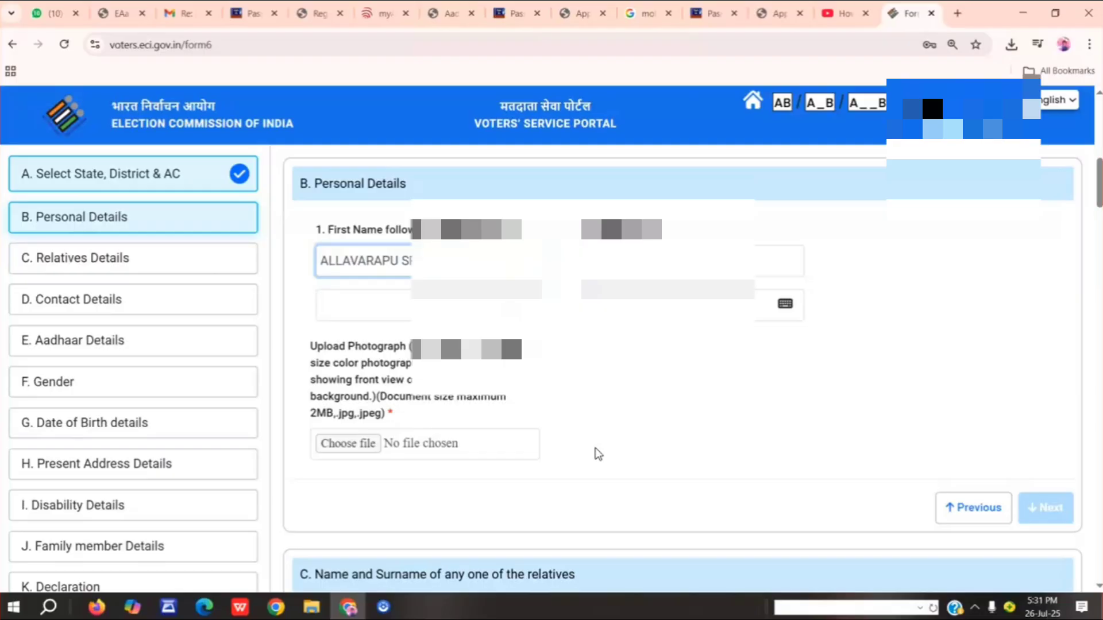
{"action": "key", "text": "Tab"}
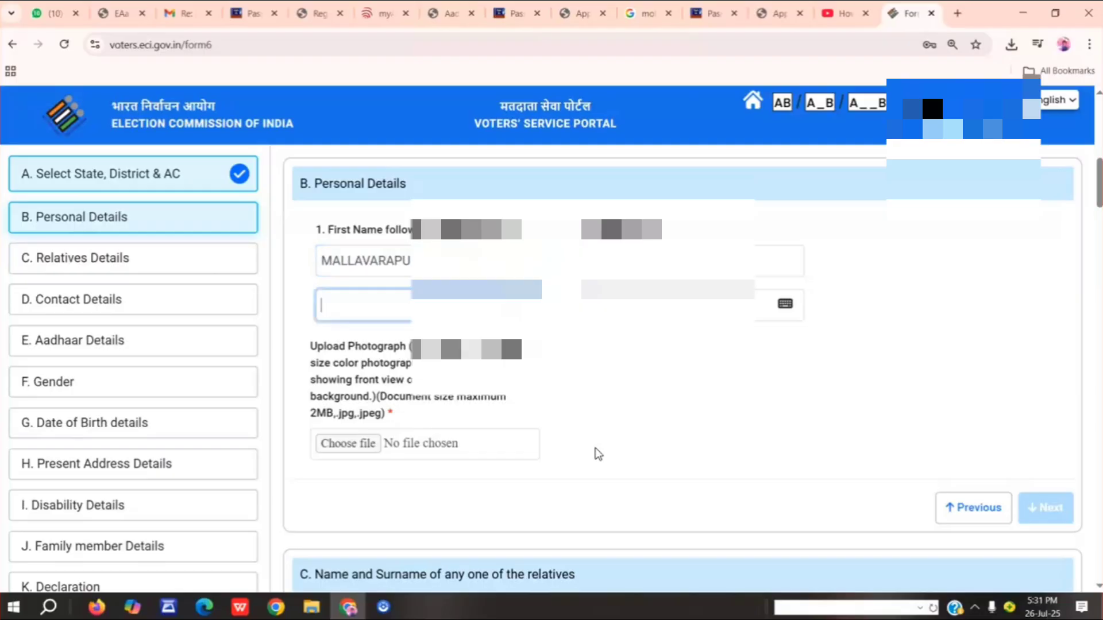
{"action": "key", "text": "shift+Tab"}
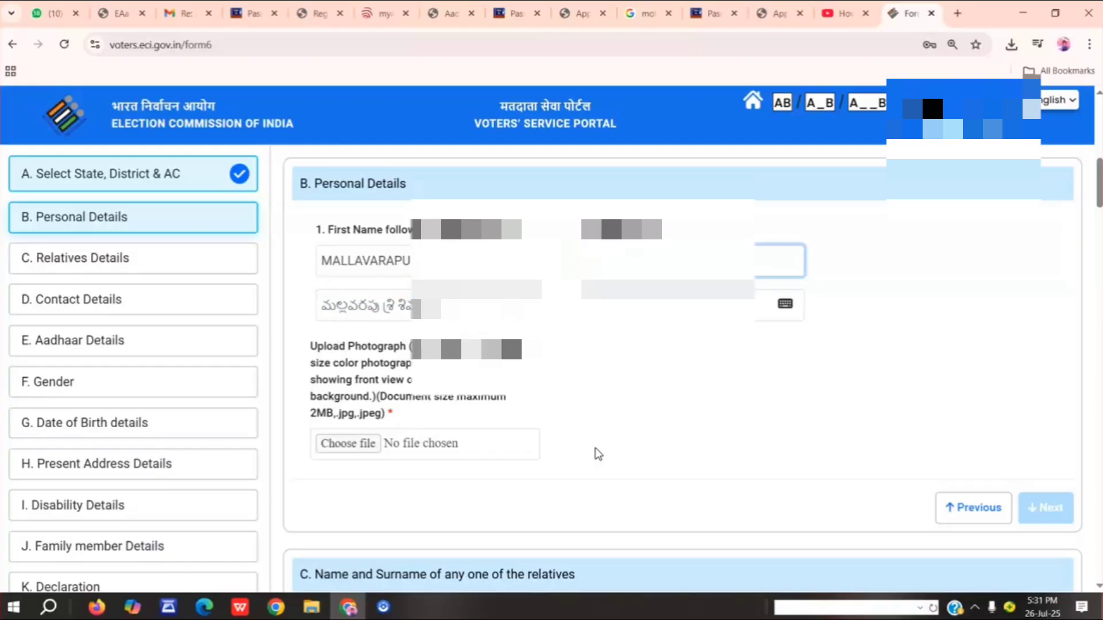
{"action": "key", "text": "Tab"}
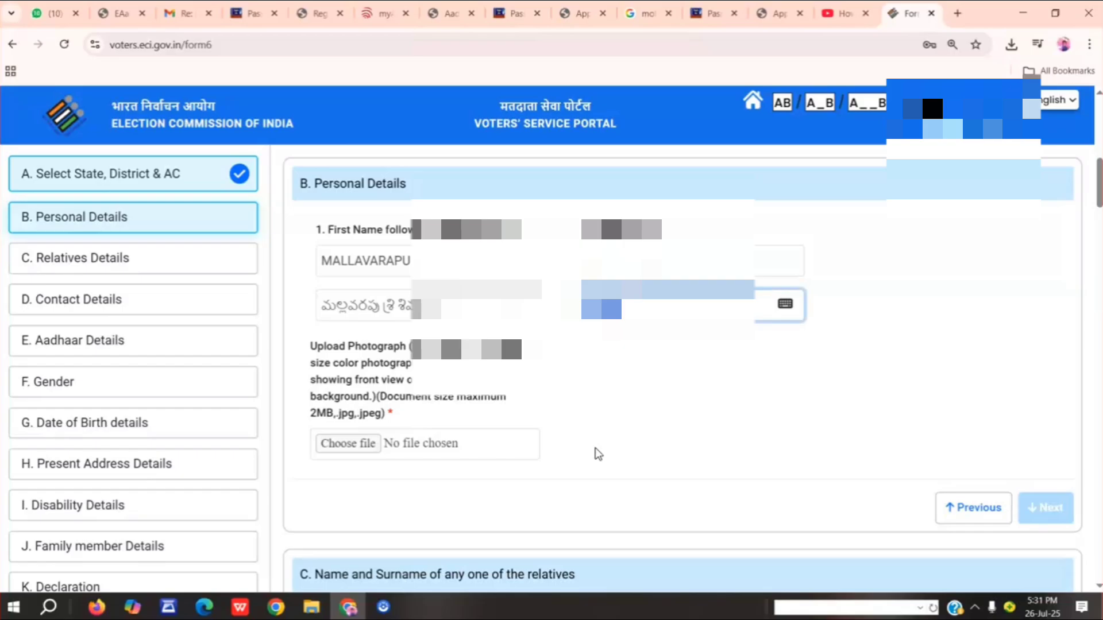
Upload the passphoto image from the Desktop folder as the applicant's photograph.
{"action": "left_click", "coordinate": [595, 453]}
{"action": "left_click", "coordinate": [353, 445]}
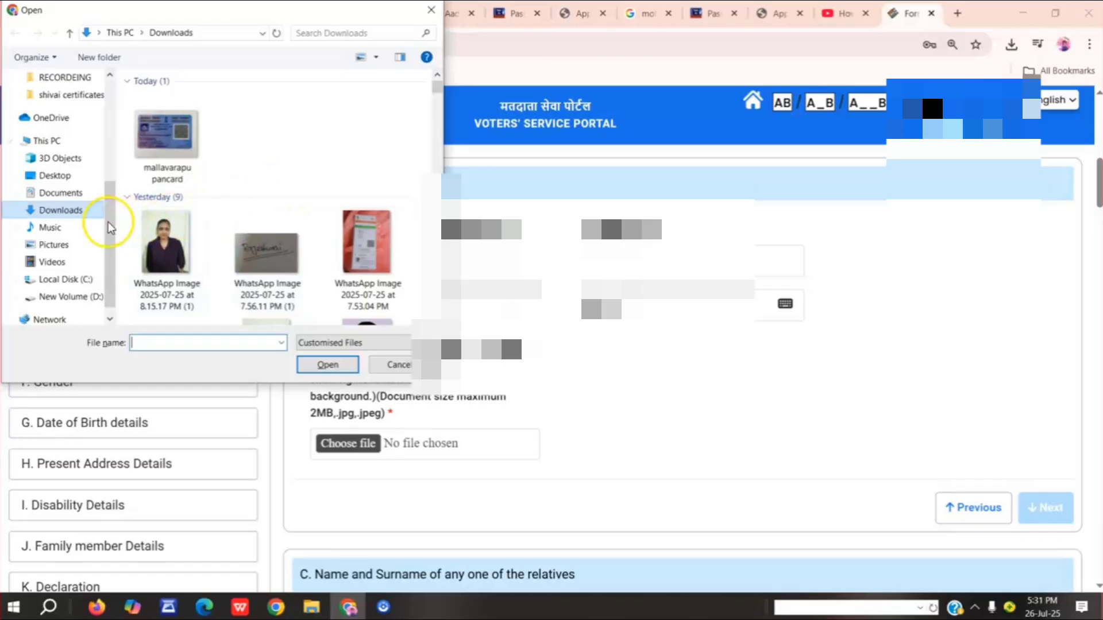
{"action": "left_click", "coordinate": [70, 181]}
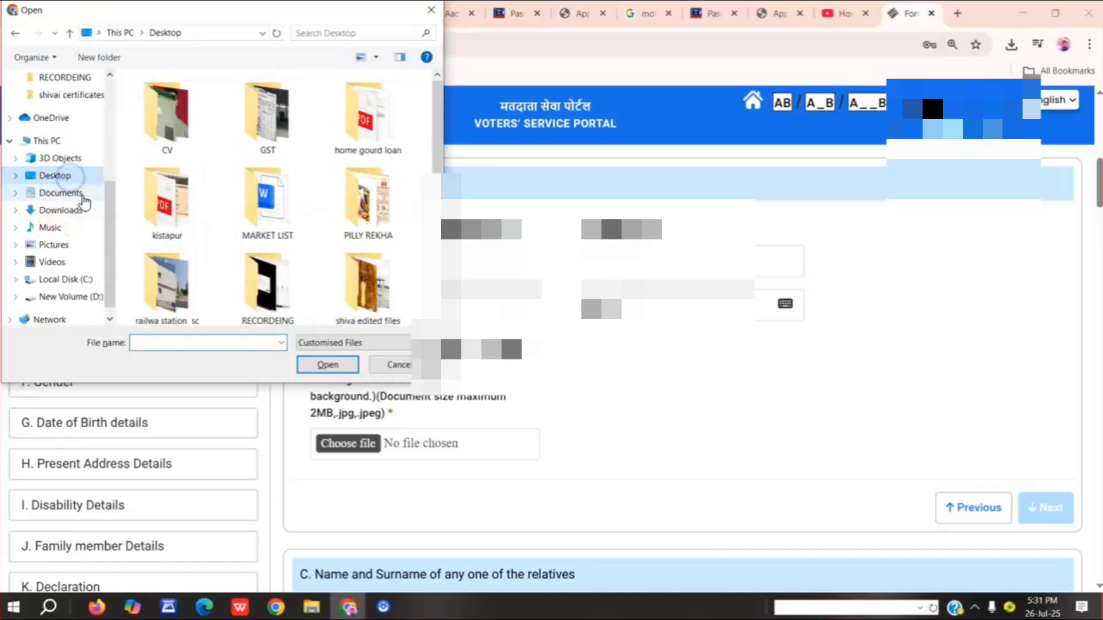
{"action": "scroll", "coordinate": [303, 263], "scroll_direction": "down", "scroll_amount": 3}
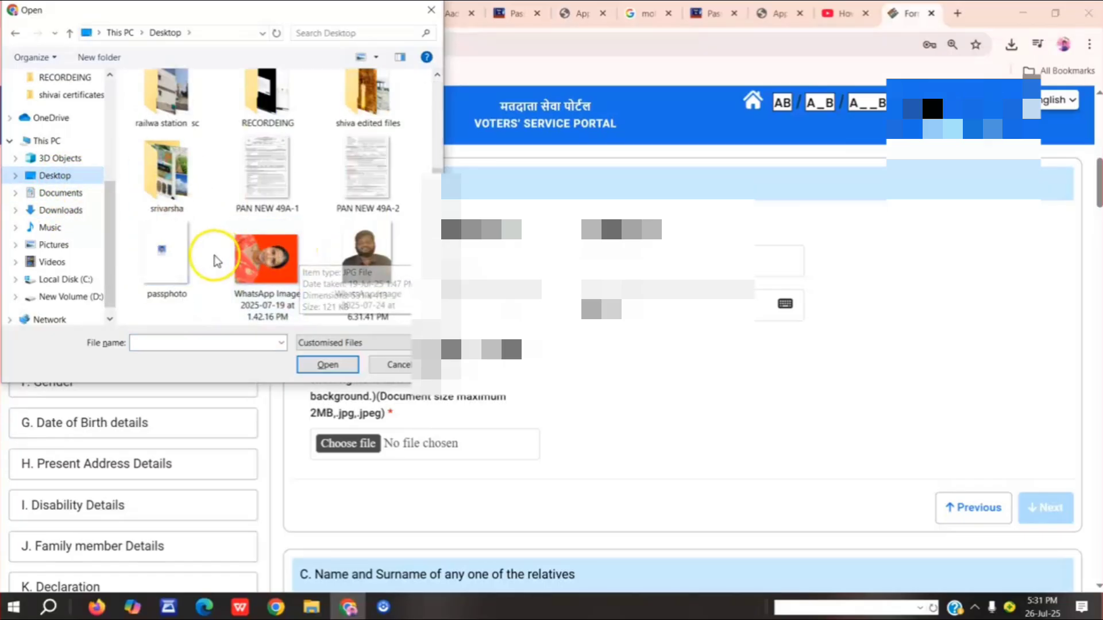
{"action": "left_click", "coordinate": [182, 266]}
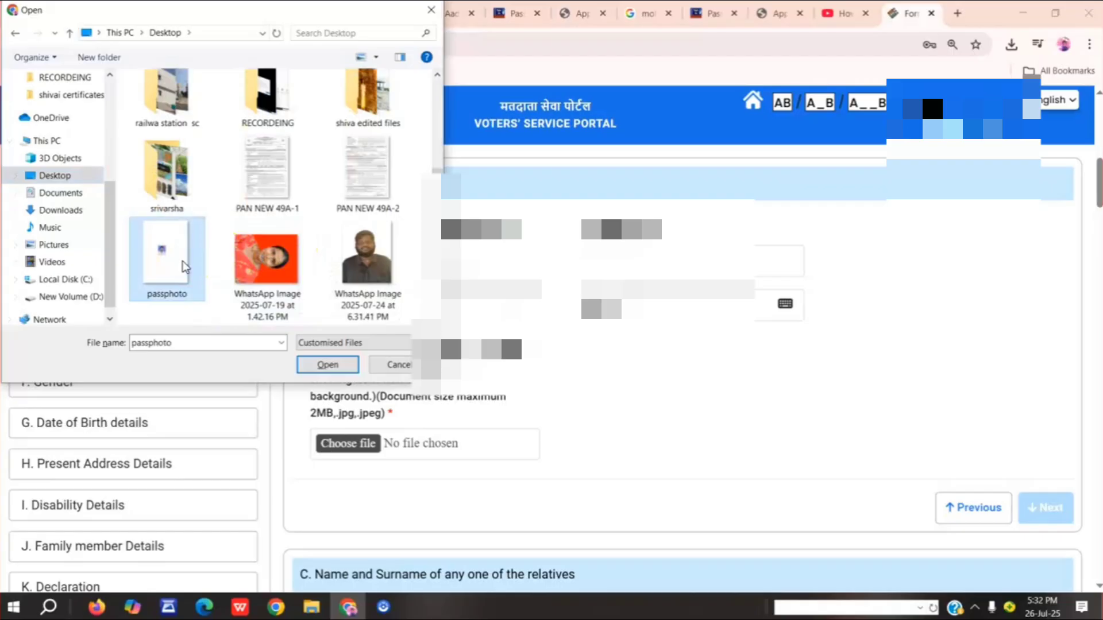
{"action": "double_click", "coordinate": [183, 266]}
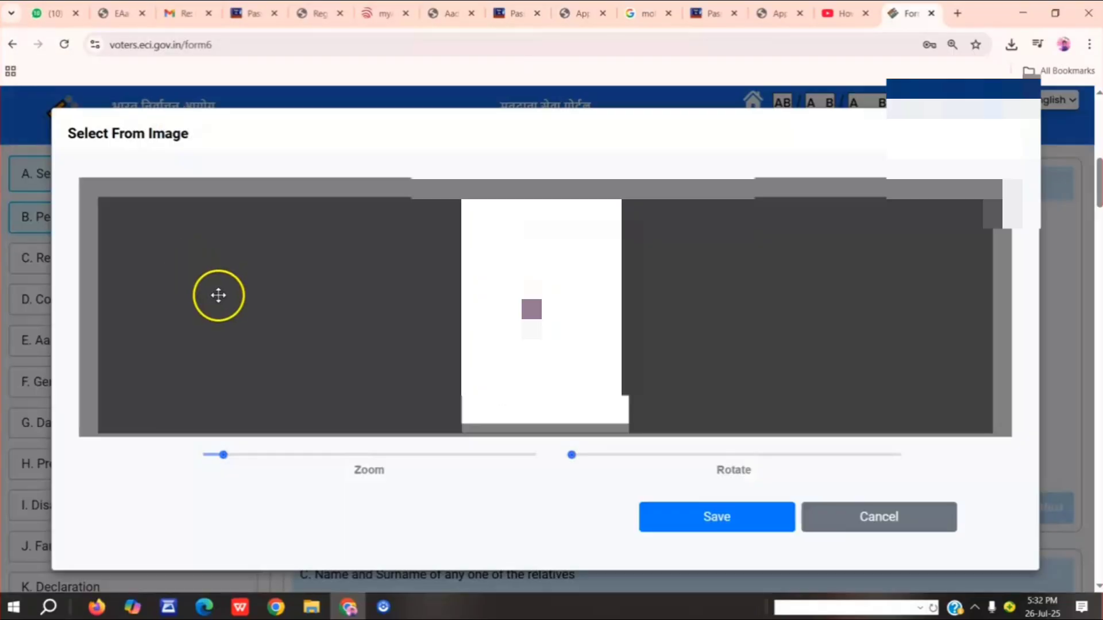
Enlarge and centre the passphoto image in the crop frame, save the crop, and continue to Relatives Details.
{"action": "left_click_drag", "start_coordinate": [240, 455], "coordinate": [249, 457]}
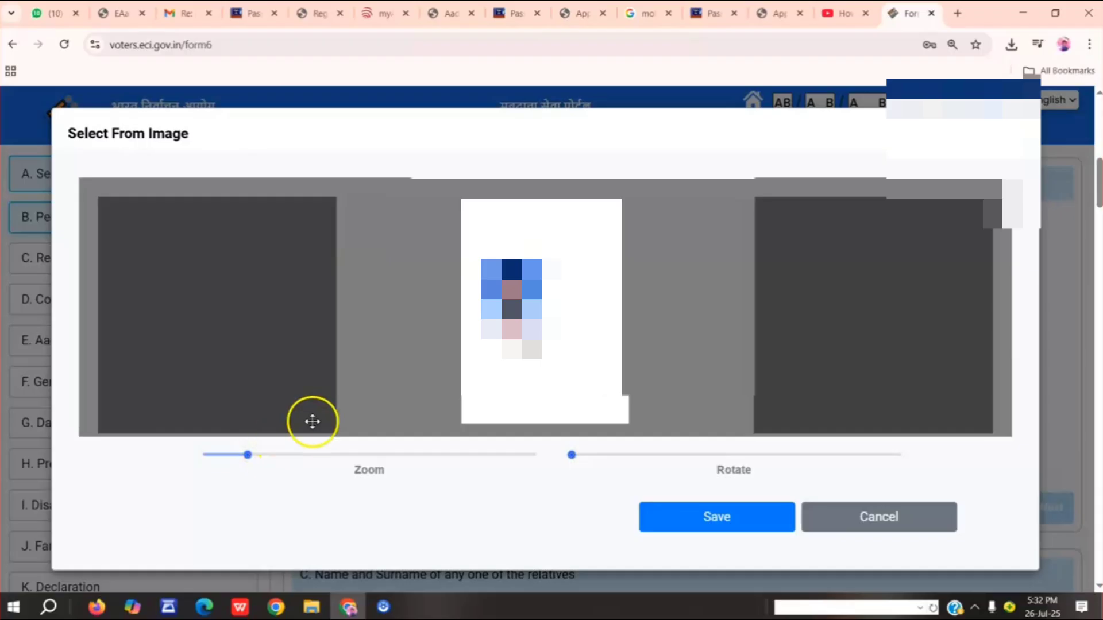
{"action": "left_click_drag", "start_coordinate": [523, 322], "coordinate": [548, 322]}
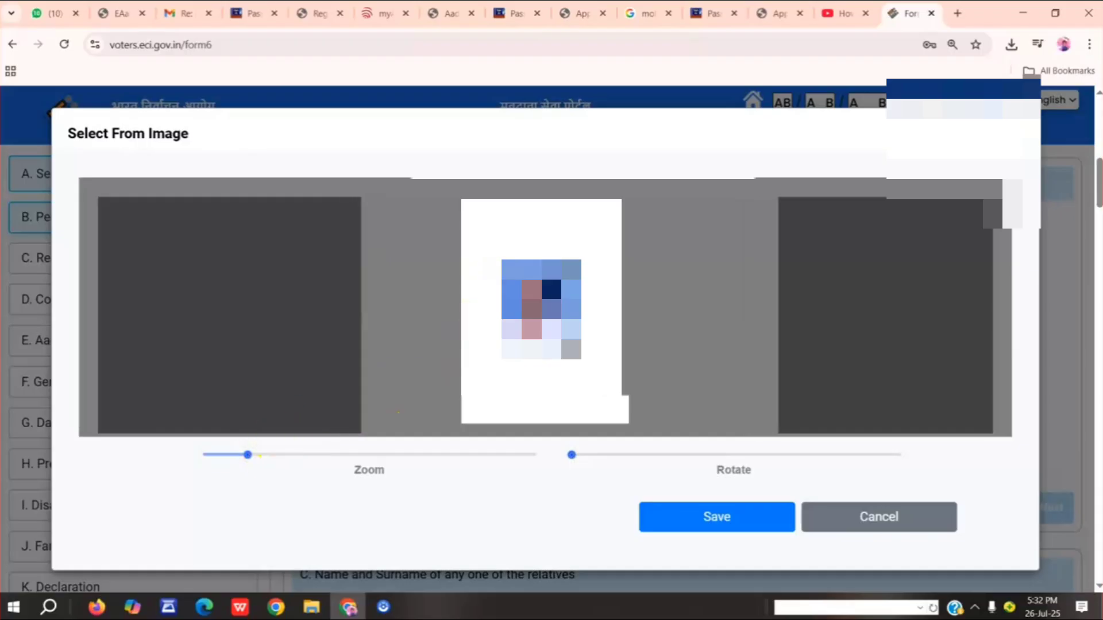
{"action": "left_click", "coordinate": [259, 455]}
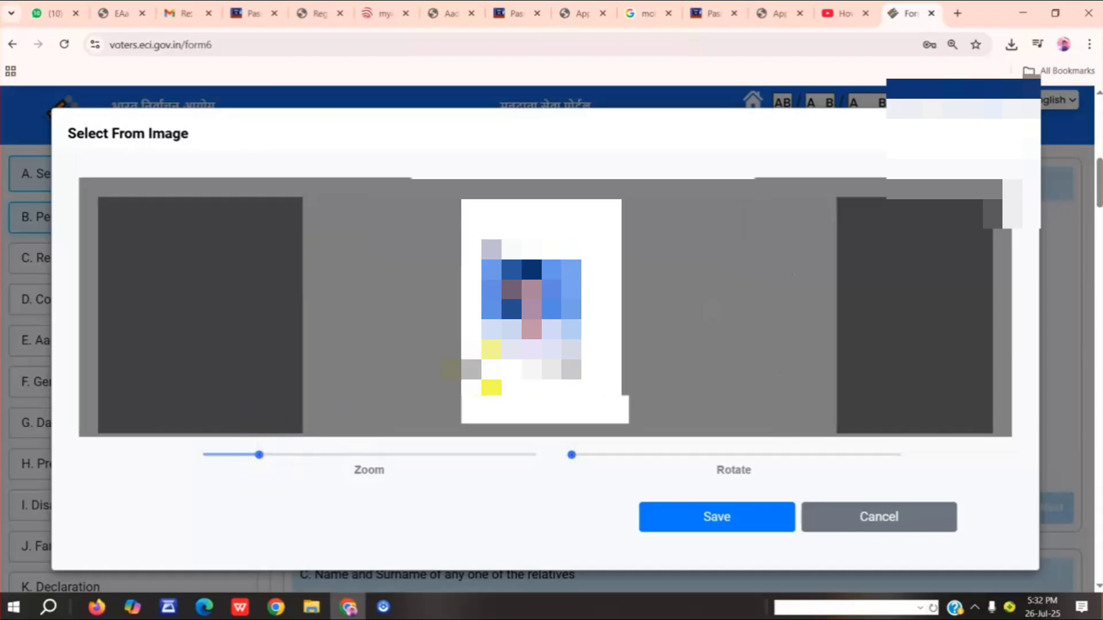
{"action": "left_click_drag", "start_coordinate": [483, 398], "coordinate": [503, 398]}
{"action": "left_click_drag", "start_coordinate": [261, 455], "coordinate": [266, 455]}
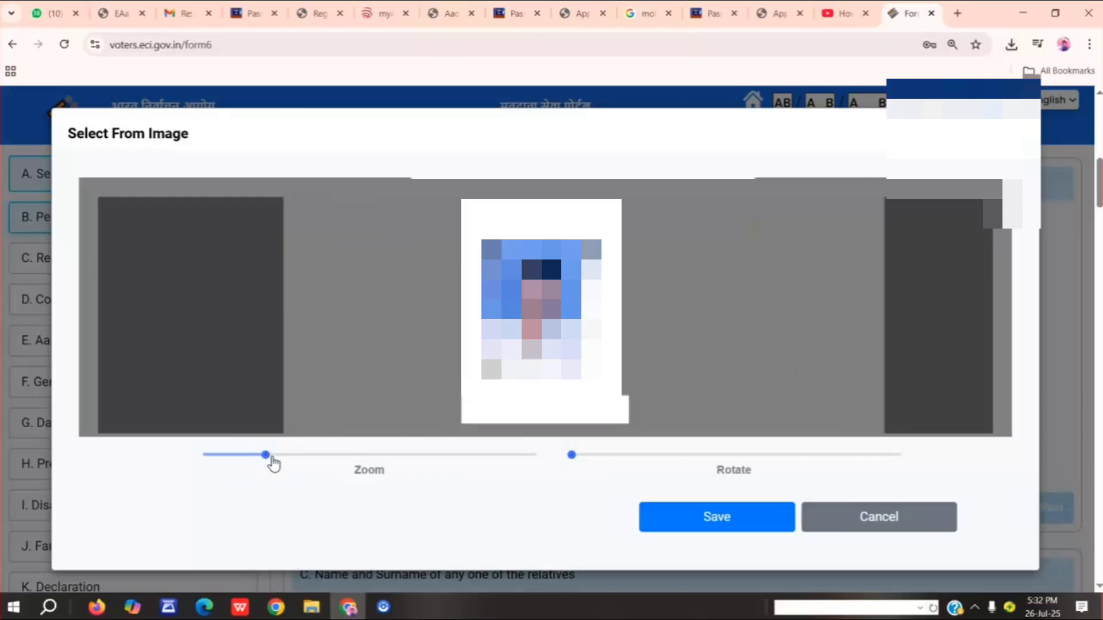
{"action": "left_click", "coordinate": [274, 458]}
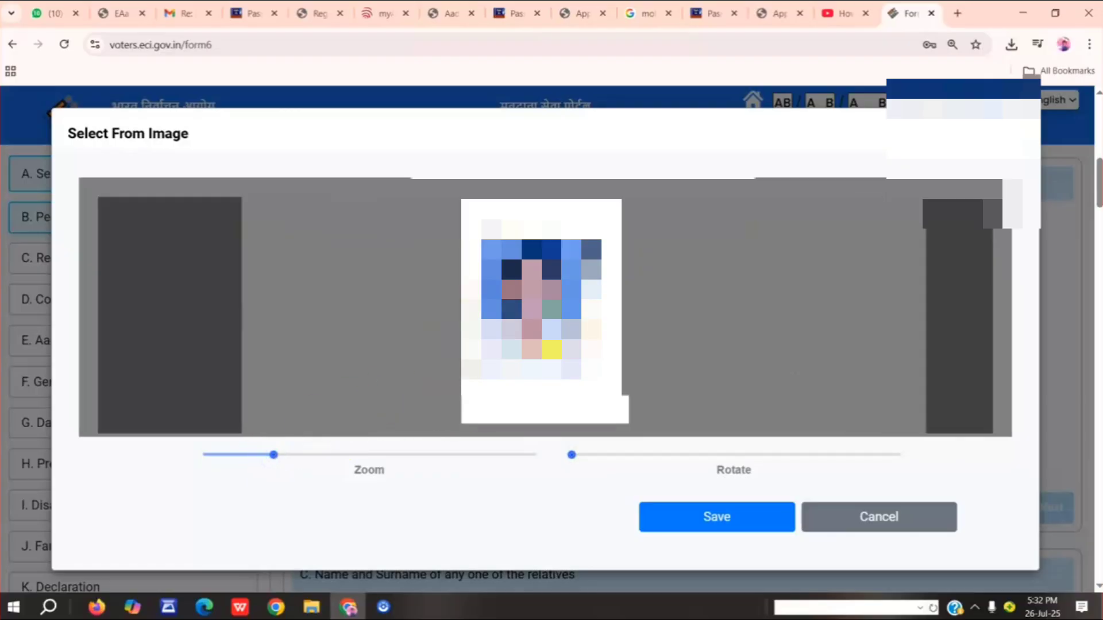
{"action": "left_click_drag", "start_coordinate": [556, 341], "coordinate": [566, 353]}
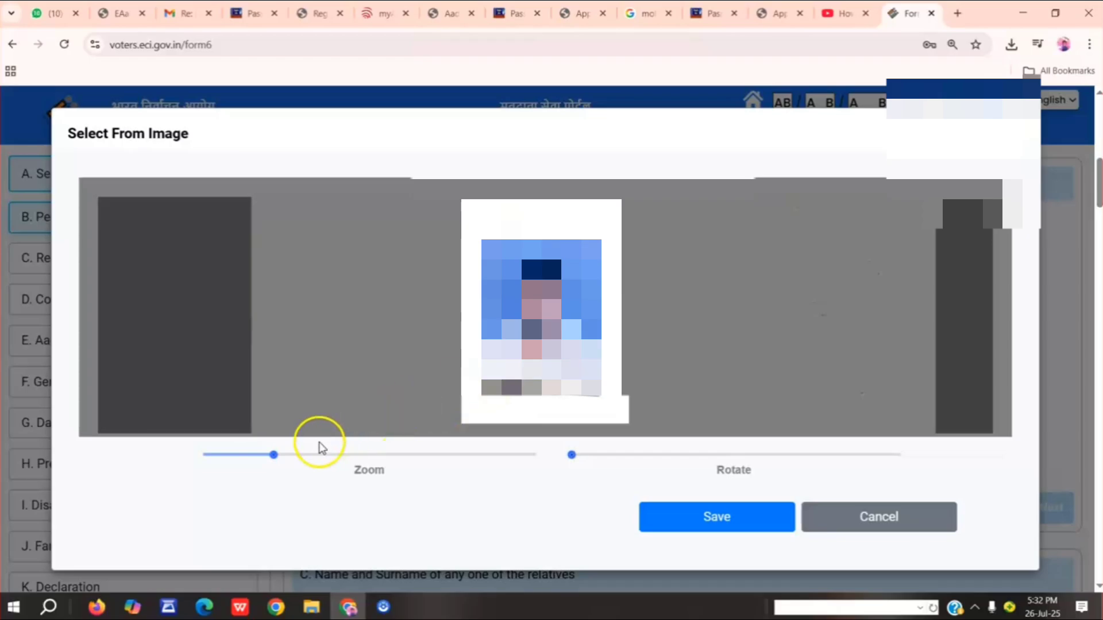
{"action": "left_click_drag", "start_coordinate": [275, 456], "coordinate": [282, 457]}
{"action": "left_click_drag", "start_coordinate": [526, 315], "coordinate": [534, 315]}
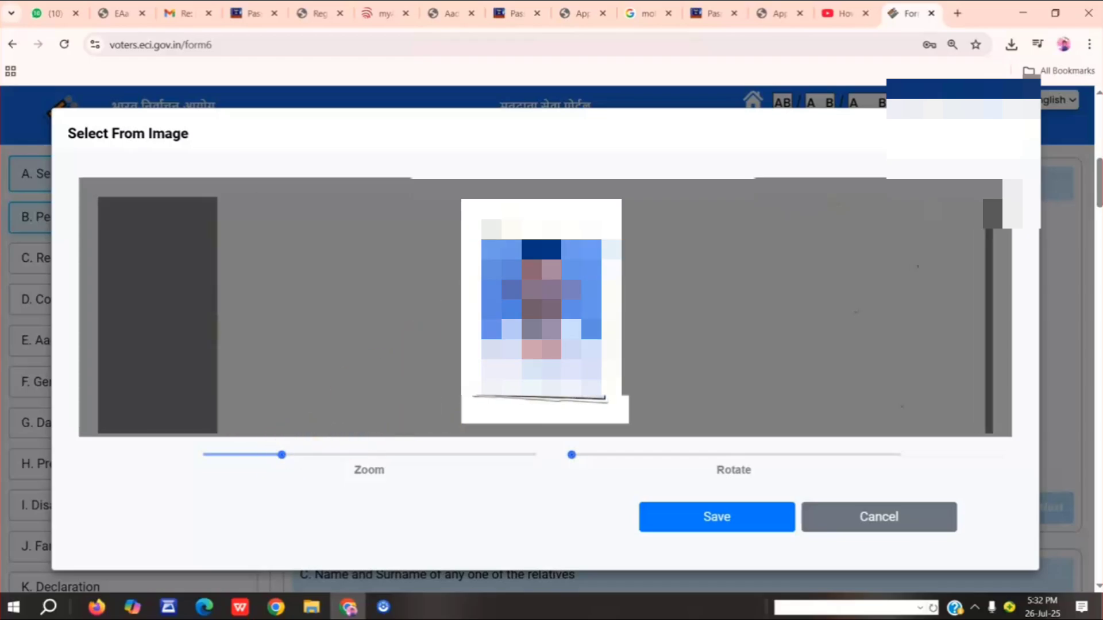
{"action": "left_click", "coordinate": [697, 517]}
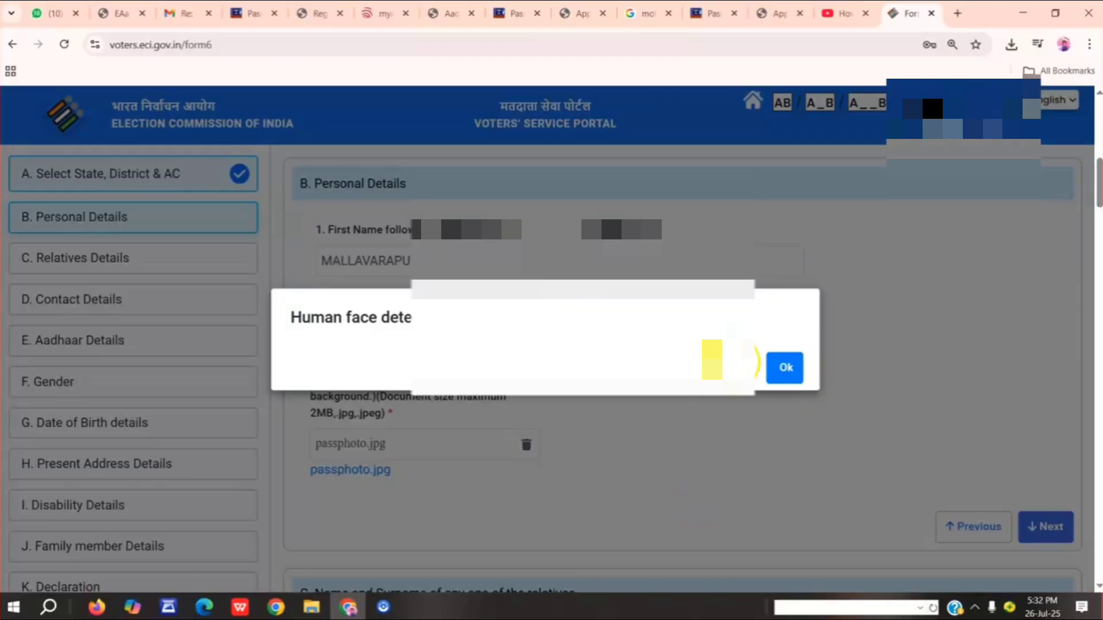
{"action": "left_click", "coordinate": [785, 373]}
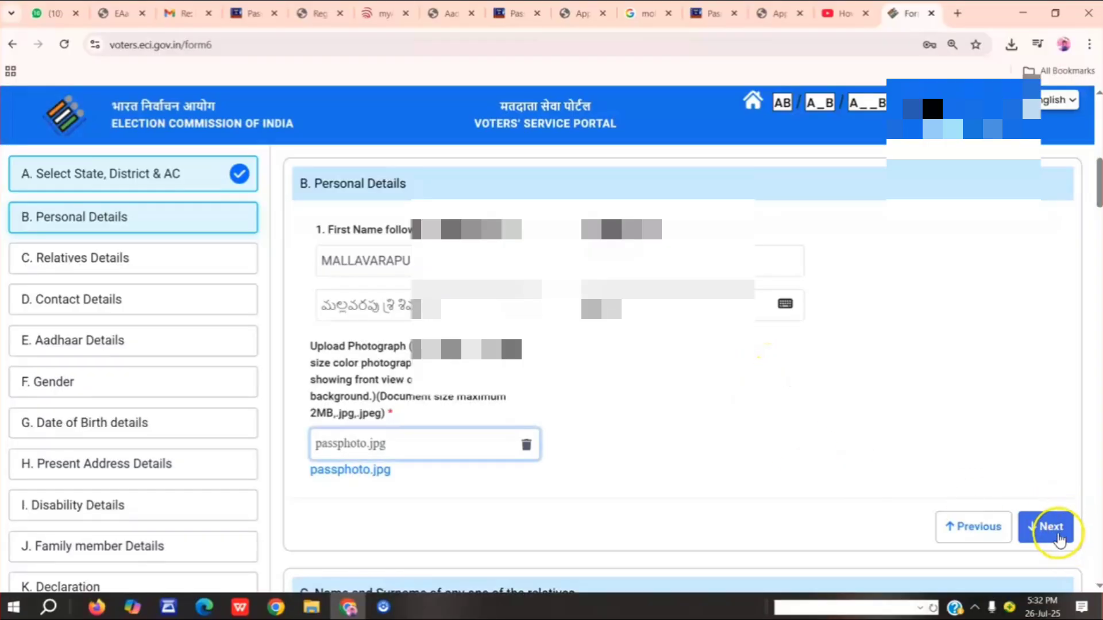
{"action": "left_click", "coordinate": [1045, 524]}
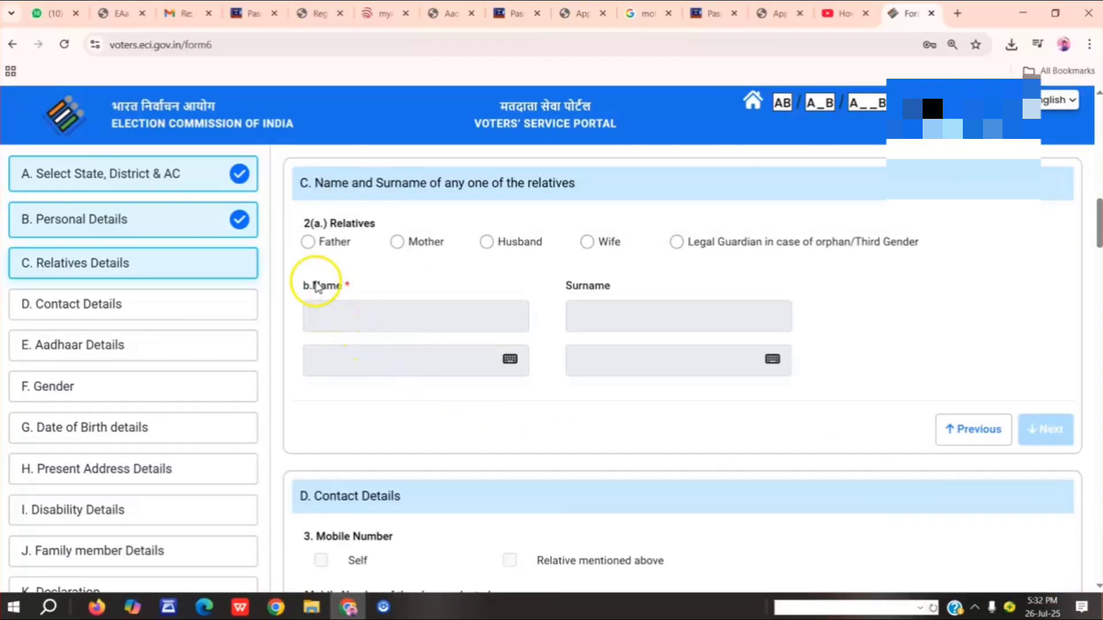
Choose Father as the relative, enter the father's name in capitals with its Telugu version, and continue to Contact Details.
{"action": "left_click", "coordinate": [309, 242]}
{"action": "left_click", "coordinate": [335, 313]}
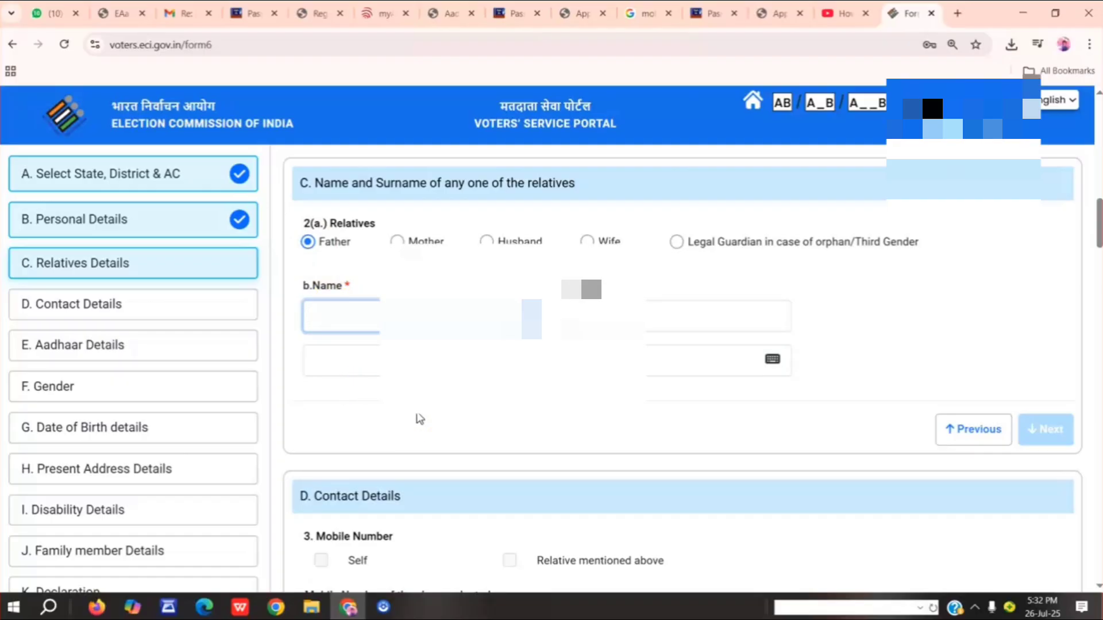
{"action": "type", "text": "MALLAVARA"}
{"action": "key", "text": "Tab"}
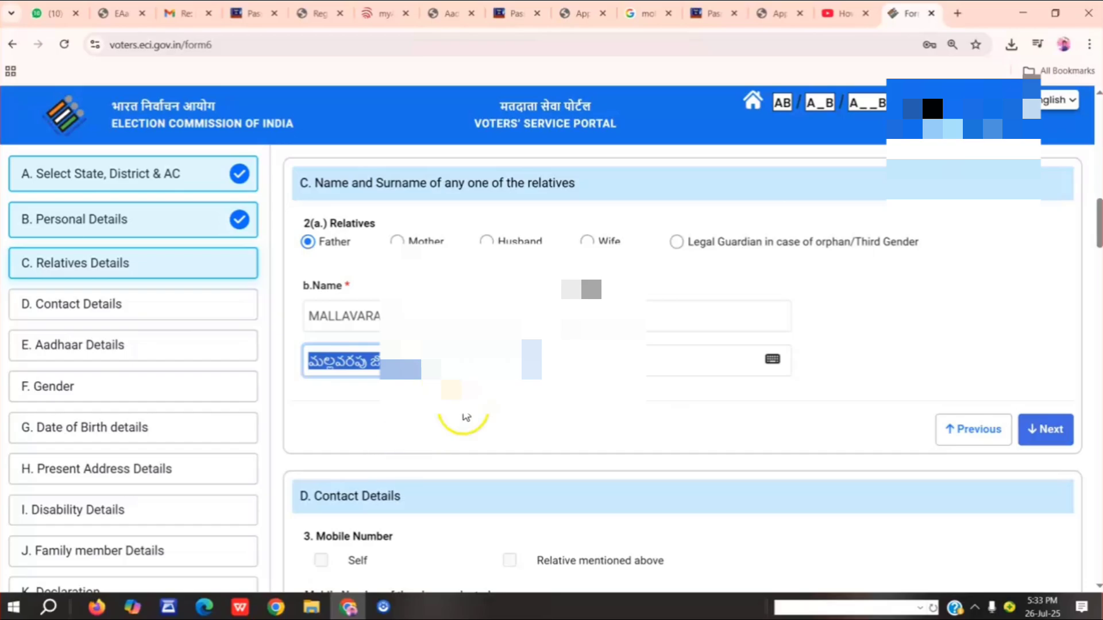
{"action": "left_click", "coordinate": [1044, 430]}
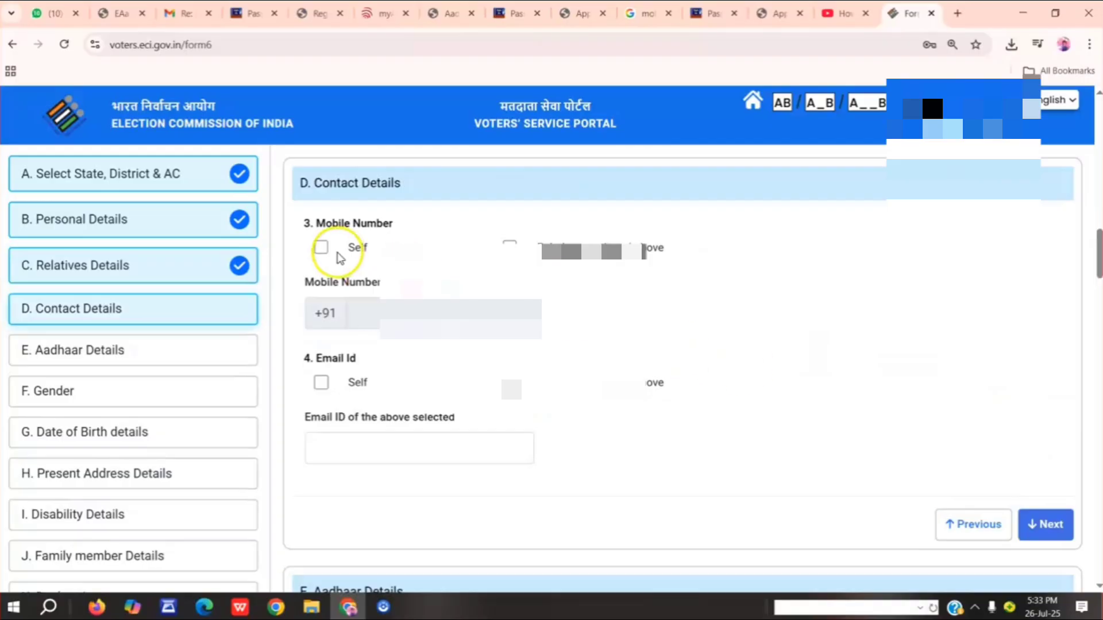
Mark the mobile number as Self, enter the applicant's mobile number, and continue to Aadhaar Details.
{"action": "left_click", "coordinate": [321, 247]}
{"action": "left_click", "coordinate": [369, 324]}
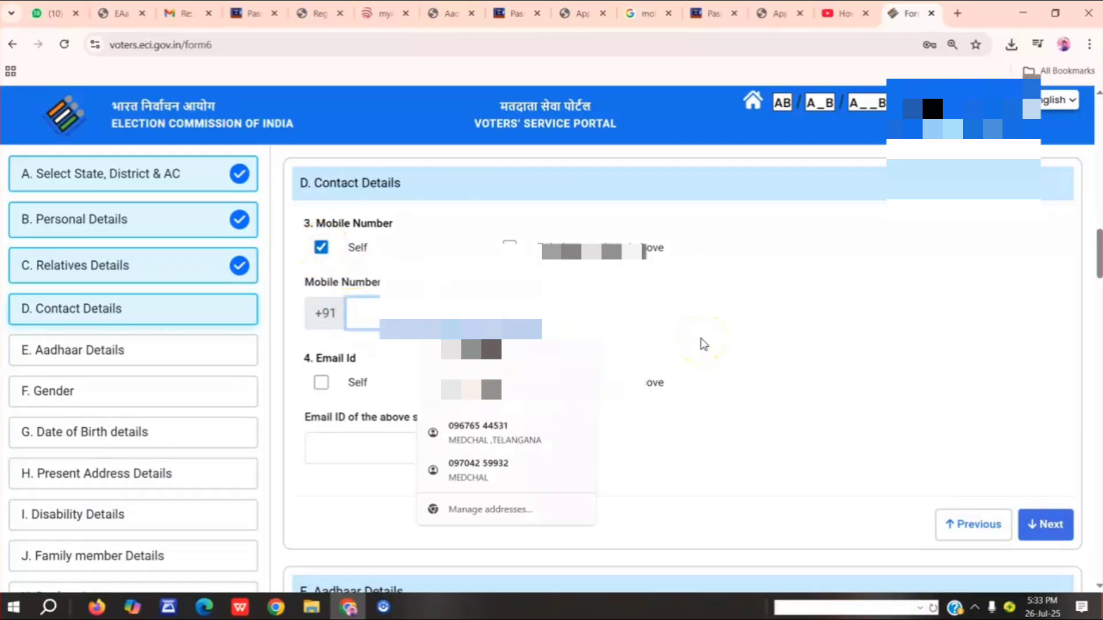
{"action": "type", "text": "9000"}
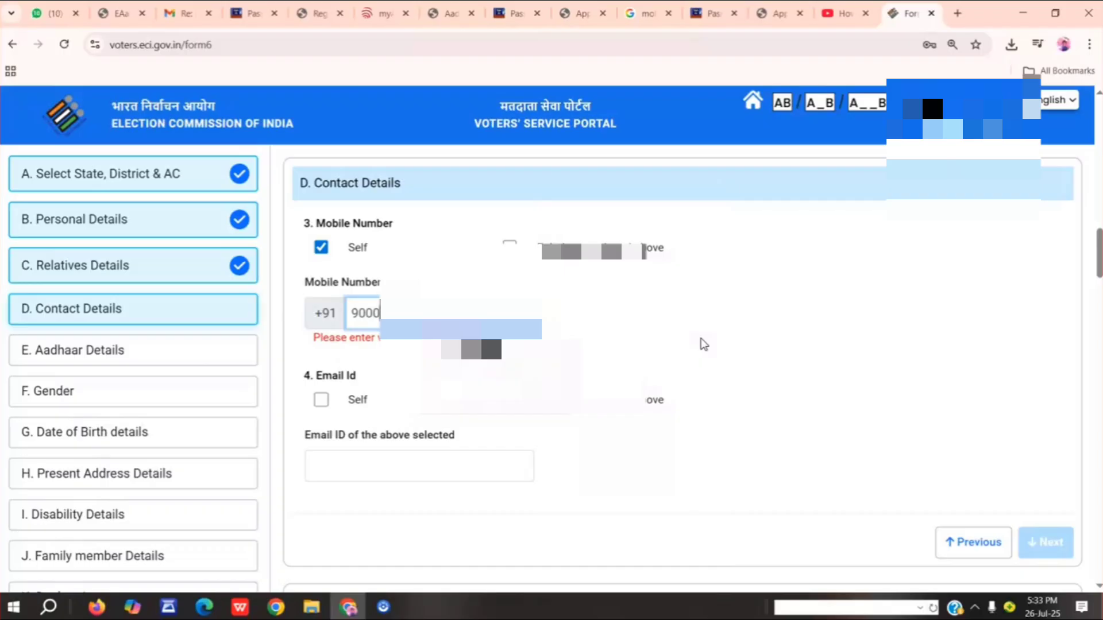
{"action": "type", "text": "0"}
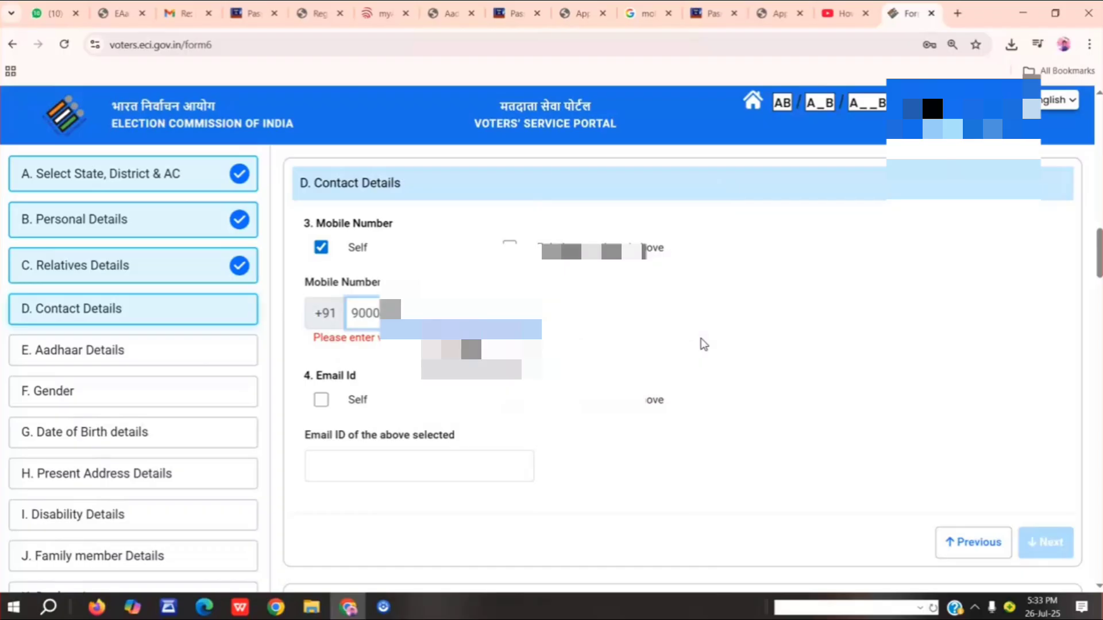
{"action": "type", "text": "000"}
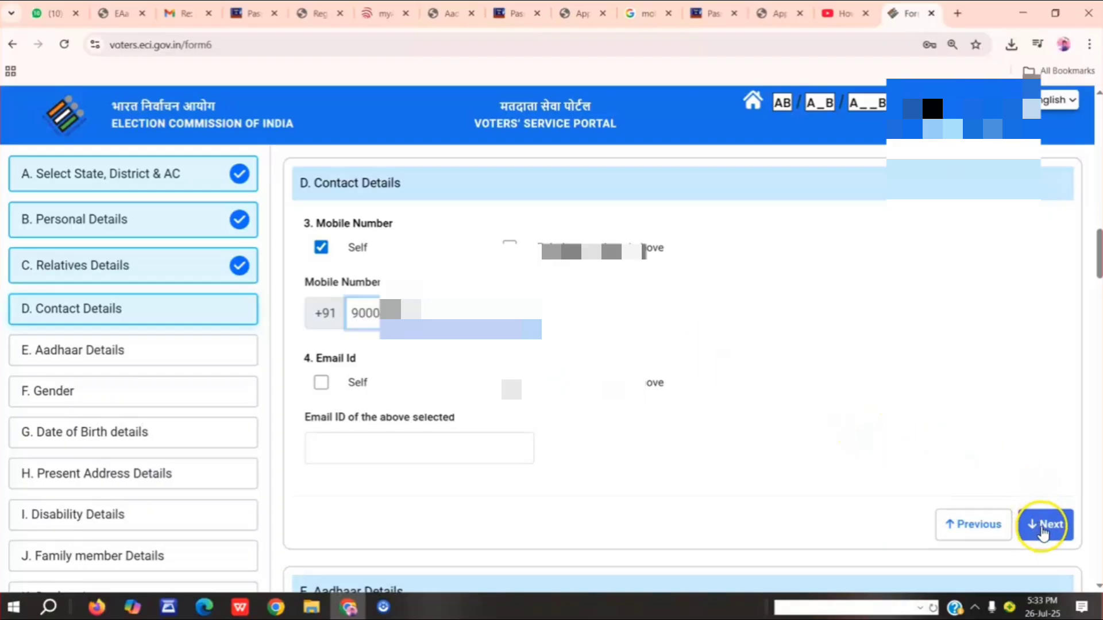
{"action": "left_click", "coordinate": [1044, 527]}
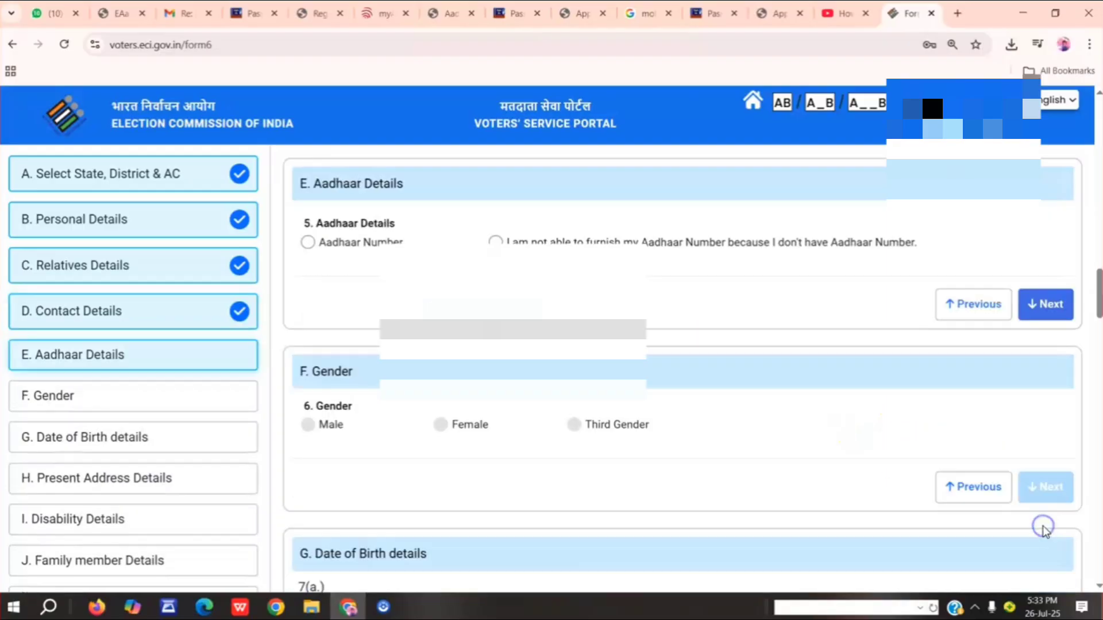
Enter the applicant's Aadhaar number under the Aadhaar Number option, set the gender to Male, and continue to Date of Birth details.
{"action": "left_click", "coordinate": [305, 242]}
{"action": "left_click", "coordinate": [347, 310]}
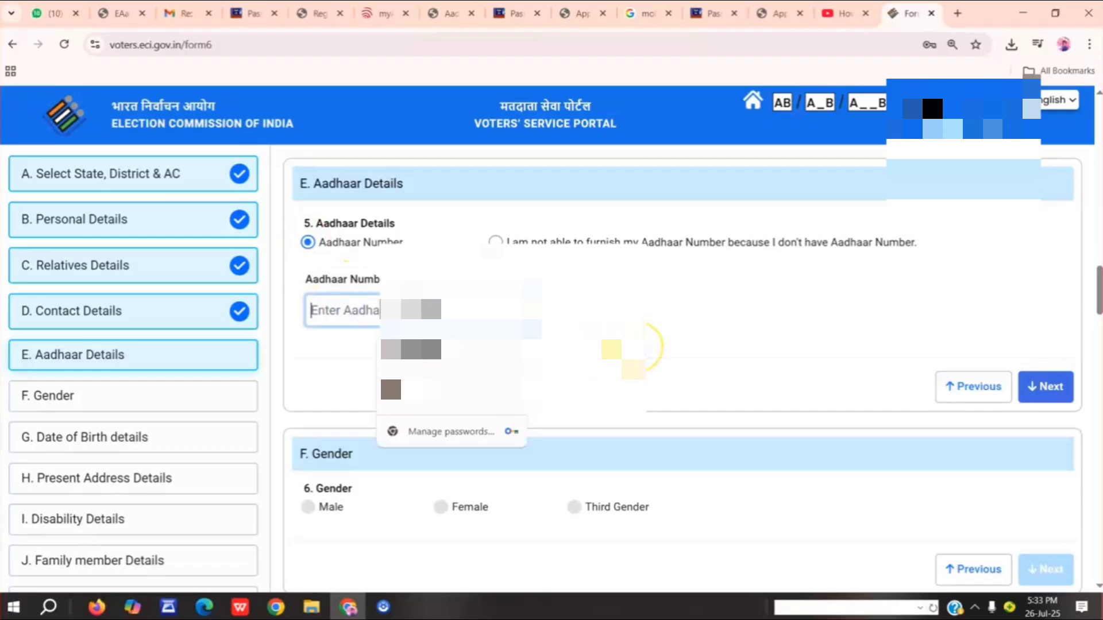
{"action": "type", "text": "••••"}
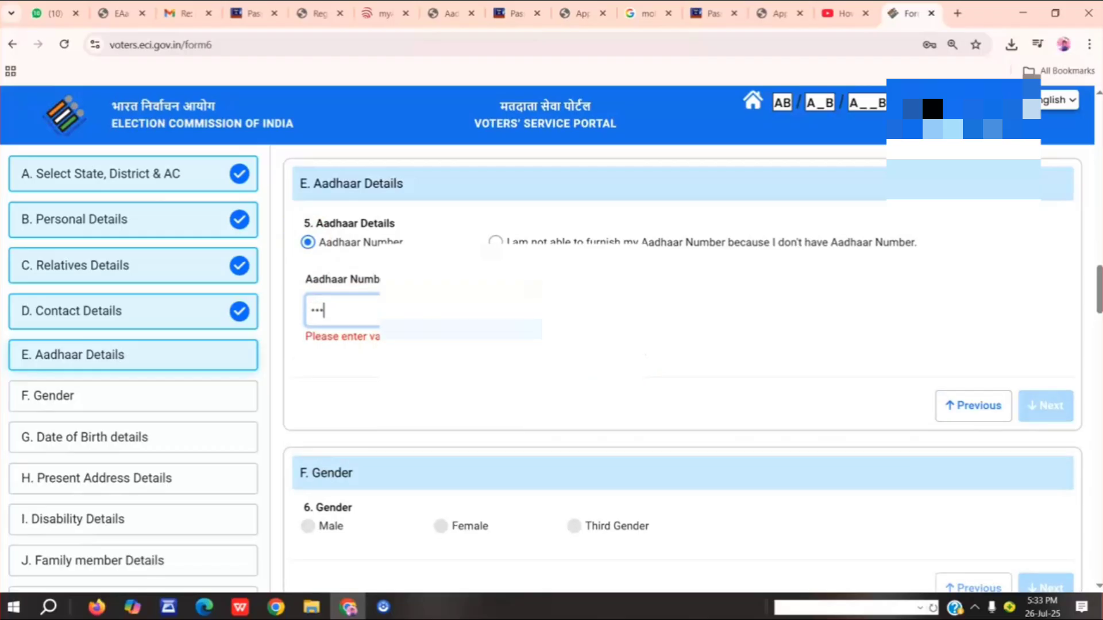
{"action": "type", "text": "•••••••"}
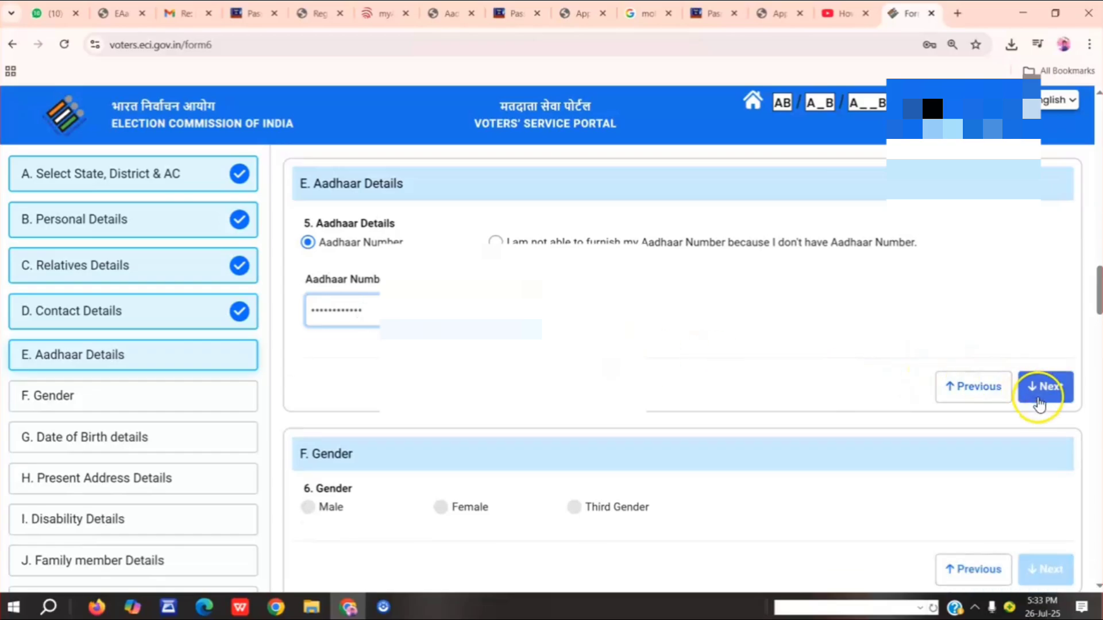
{"action": "left_click", "coordinate": [1043, 387]}
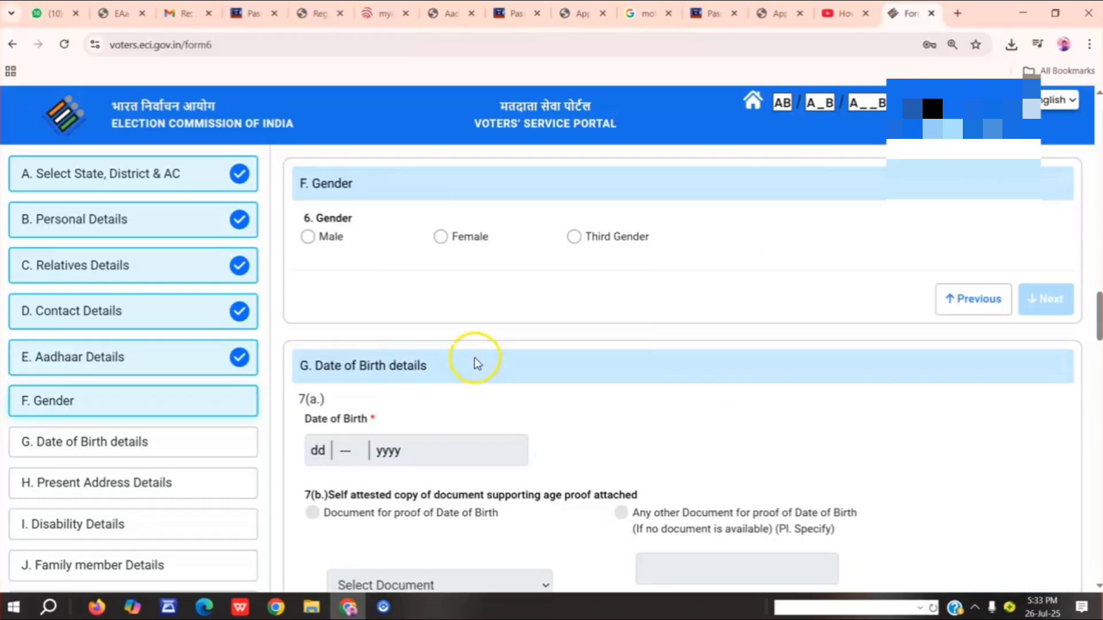
{"action": "left_click", "coordinate": [309, 238]}
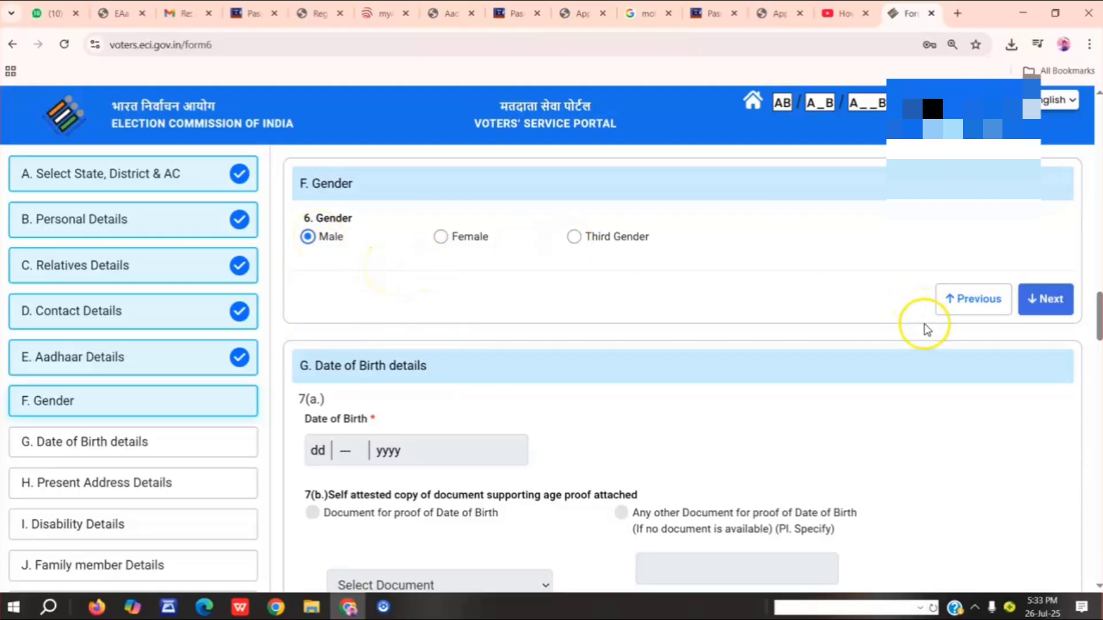
{"action": "left_click", "coordinate": [1040, 285]}
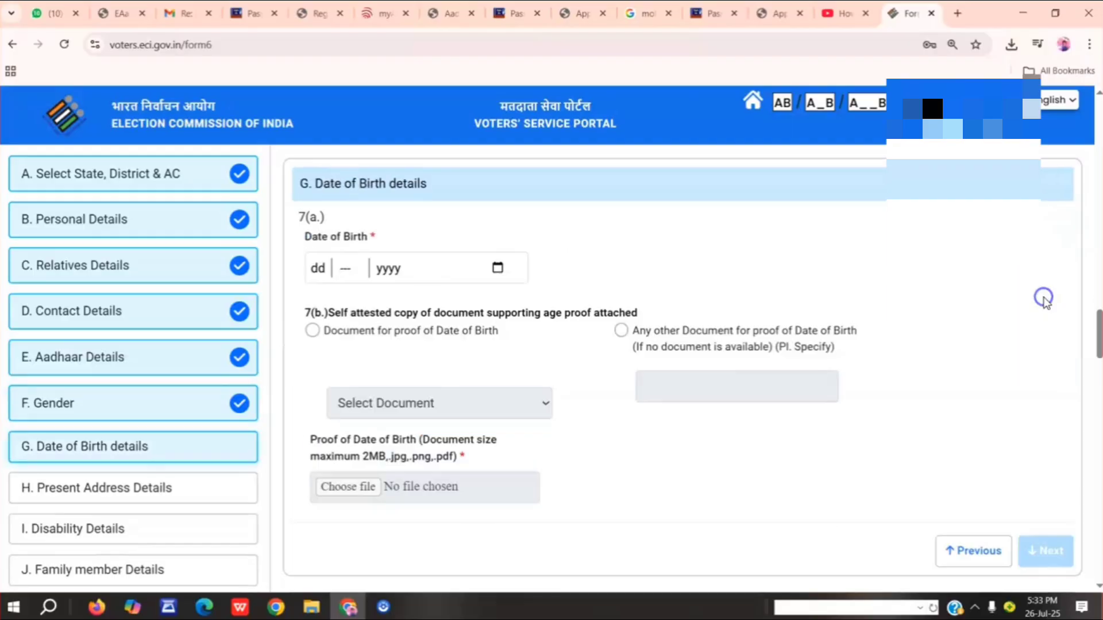
Set the applicant's date of birth in the calendar by choosing the year, month and day.
{"action": "left_click", "coordinate": [497, 267]}
{"action": "left_click", "coordinate": [379, 302]}
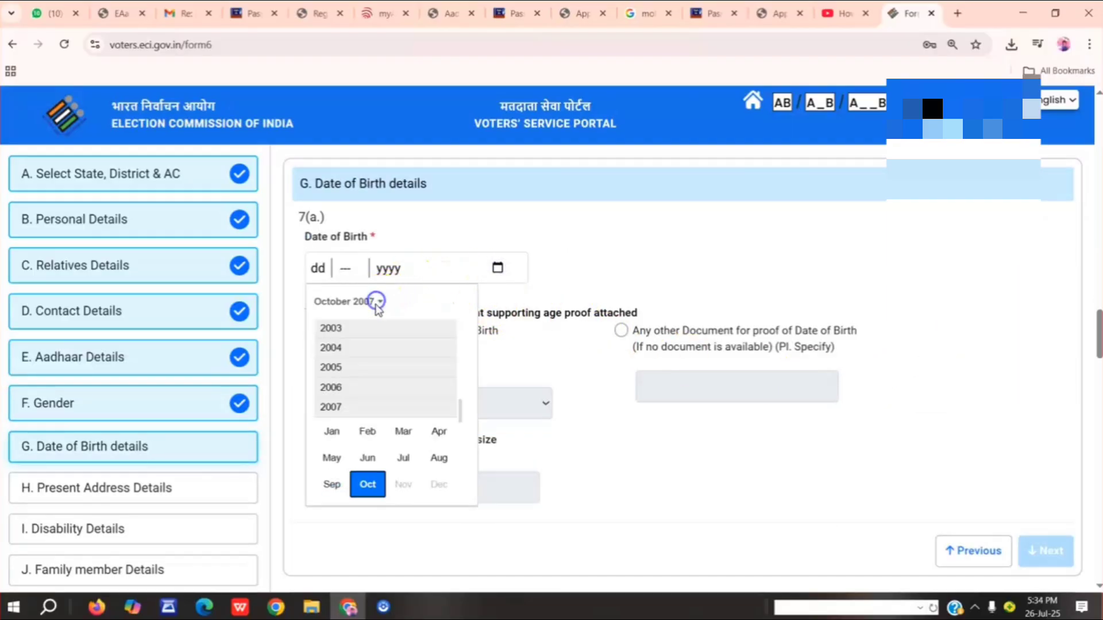
{"action": "scroll", "coordinate": [380, 368], "scroll_direction": "up", "scroll_amount": 3}
{"action": "scroll", "coordinate": [380, 365], "scroll_direction": "up", "scroll_amount": 3}
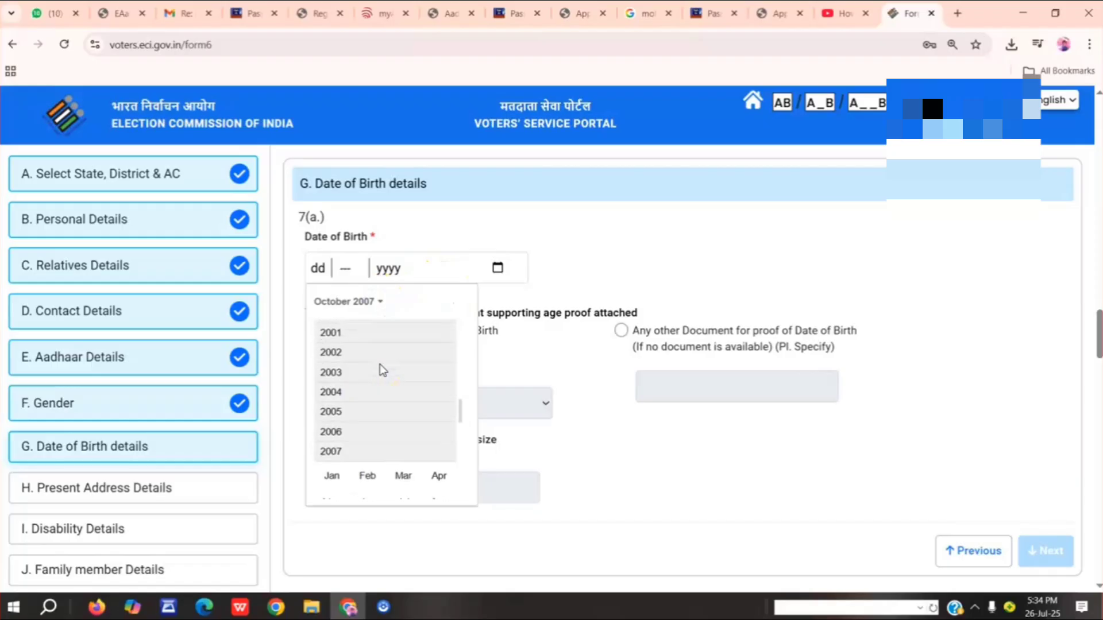
{"action": "scroll", "coordinate": [381, 360], "scroll_direction": "up", "scroll_amount": 2}
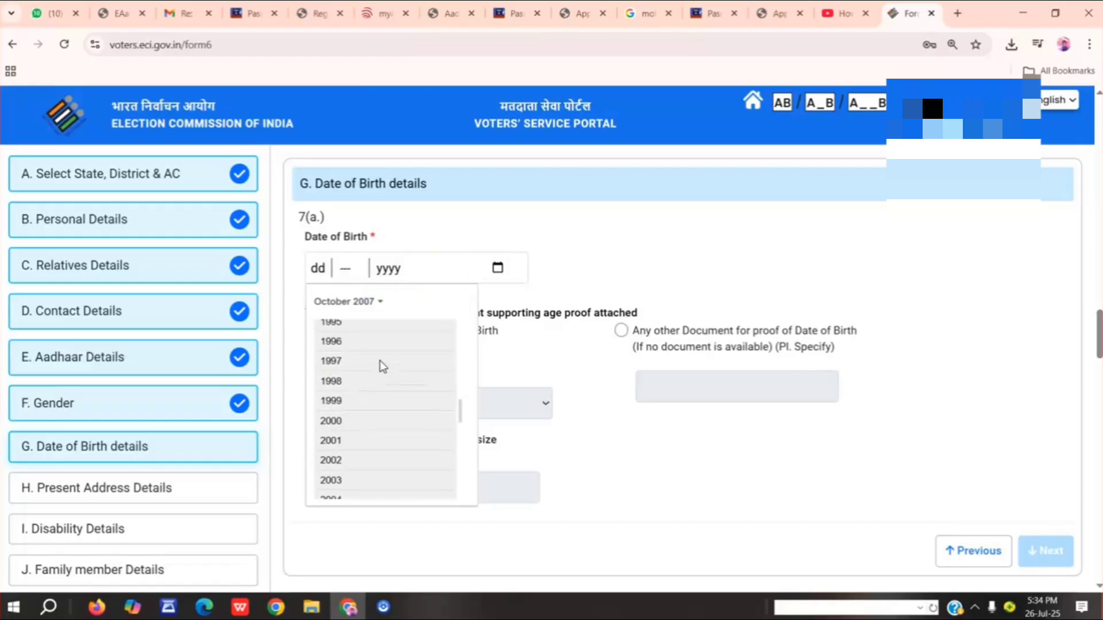
{"action": "scroll", "coordinate": [380, 360], "scroll_direction": "up", "scroll_amount": 3}
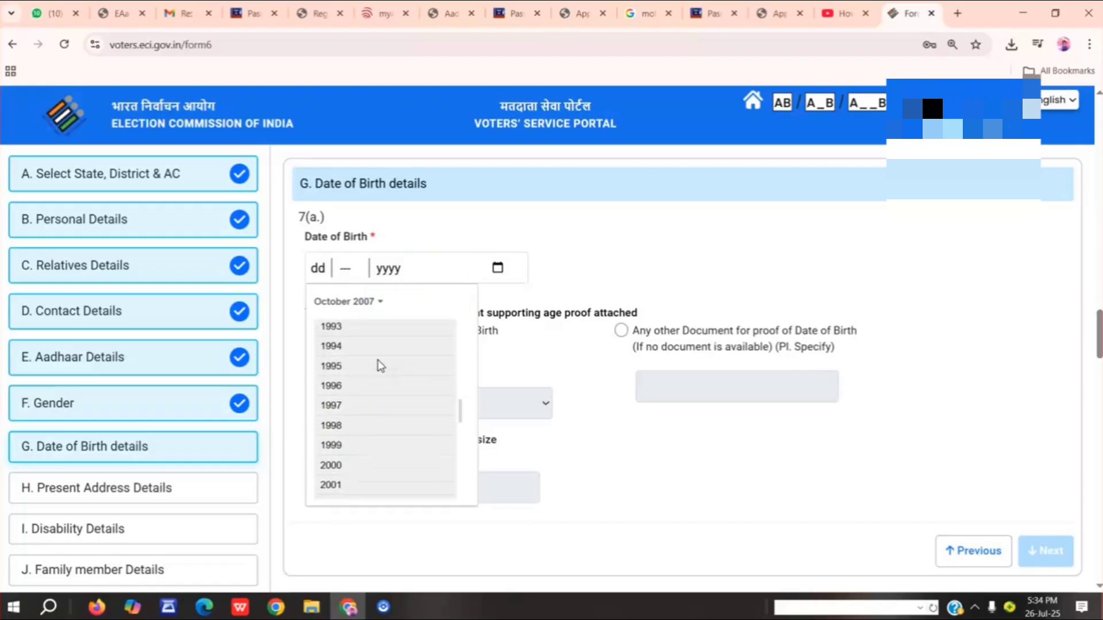
{"action": "scroll", "coordinate": [377, 361], "scroll_direction": "up", "scroll_amount": 1}
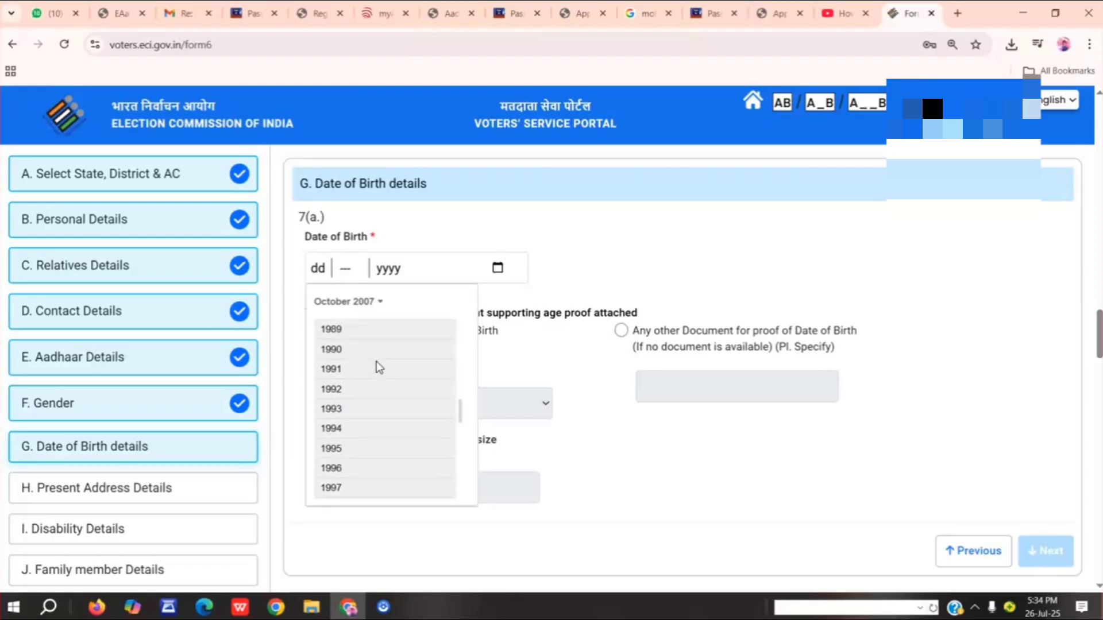
{"action": "left_click", "coordinate": [360, 367]}
{"action": "left_click", "coordinate": [363, 333]}
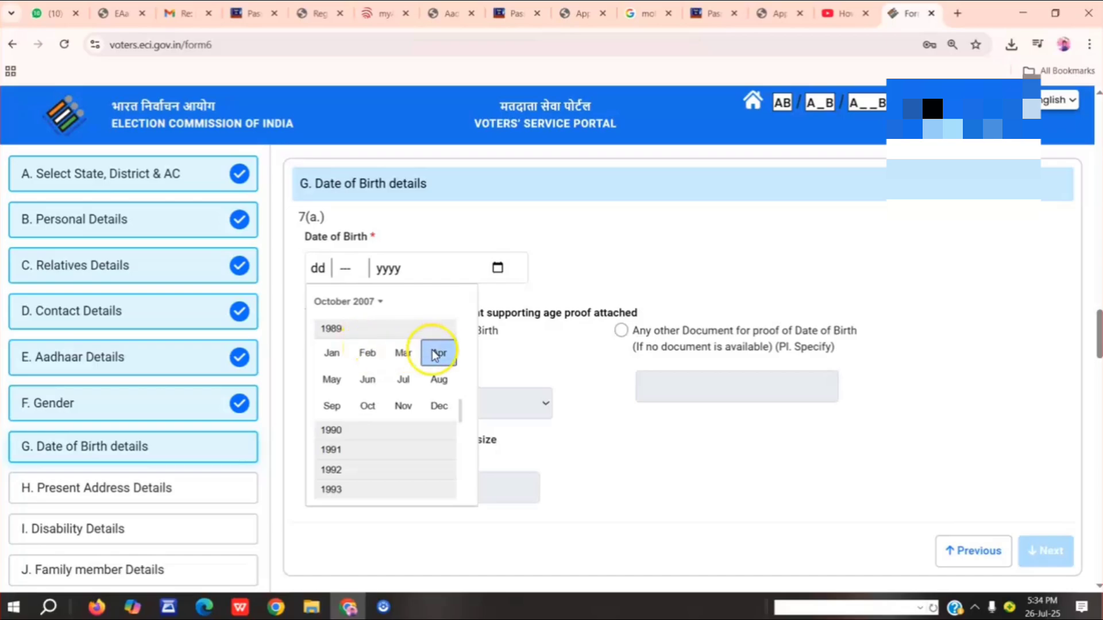
{"action": "left_click", "coordinate": [348, 379]}
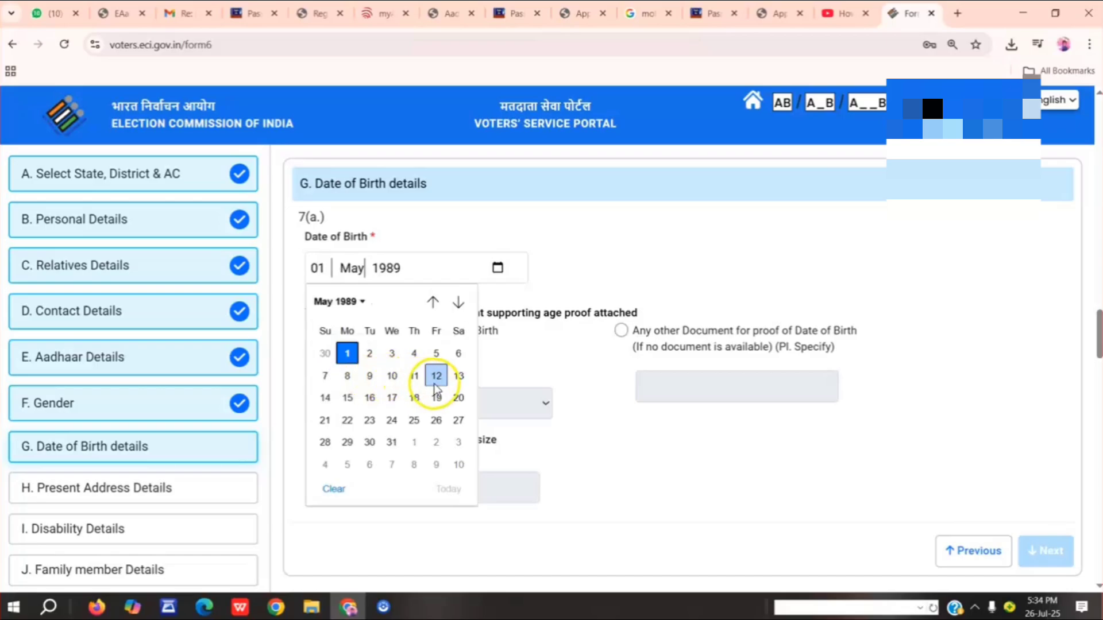
{"action": "left_click", "coordinate": [457, 377]}
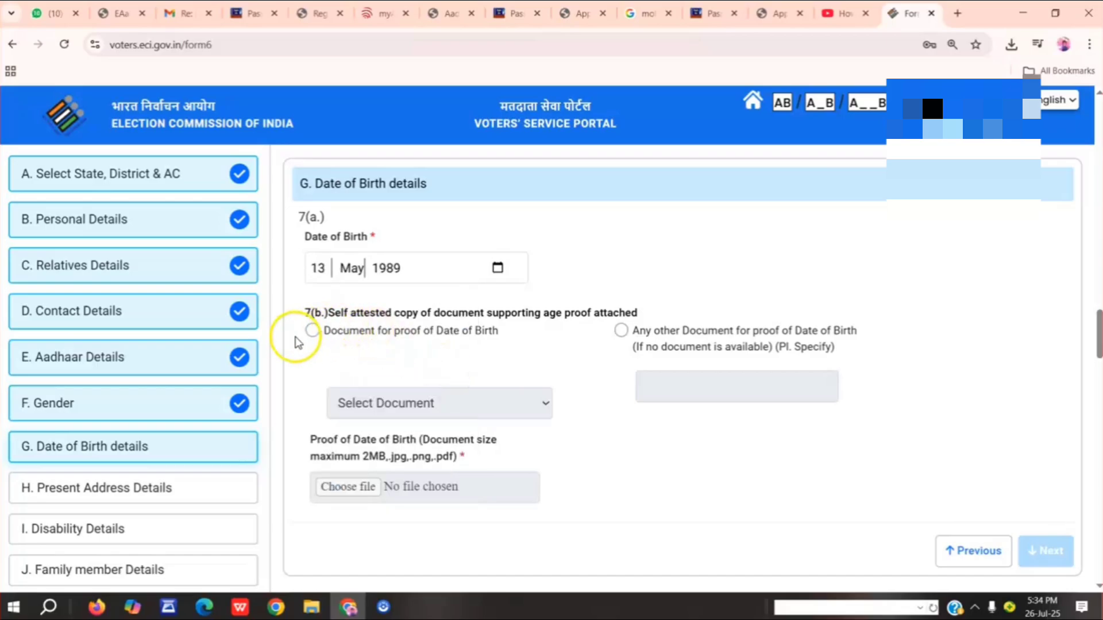
Choose to attach a document for proof of date of birth and select Pan Card as its type.
{"action": "left_click", "coordinate": [313, 332]}
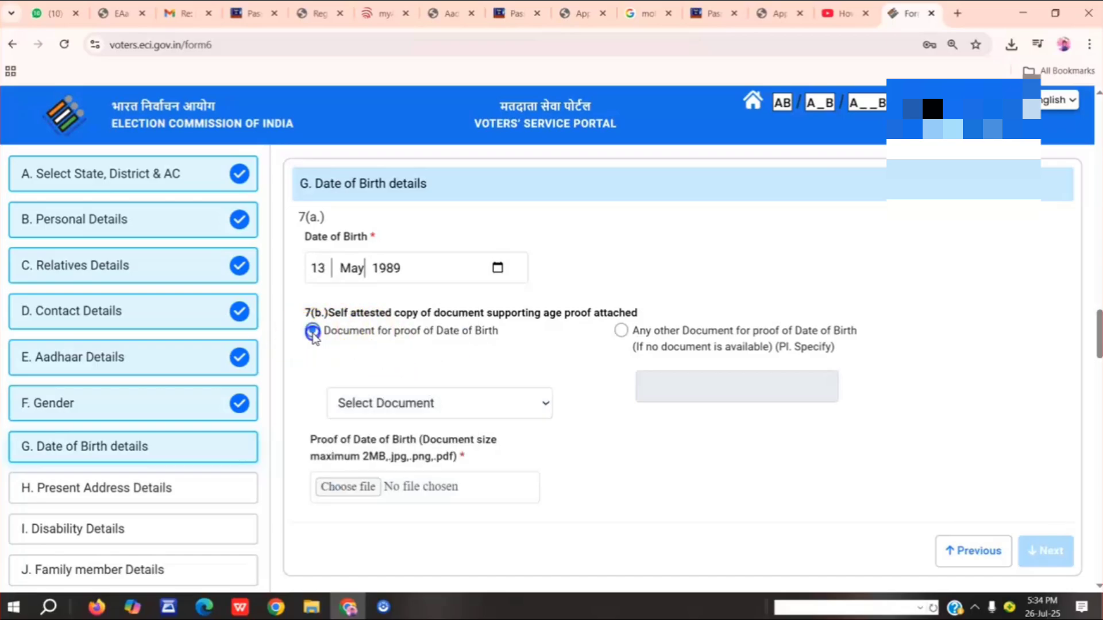
{"action": "left_click", "coordinate": [408, 404]}
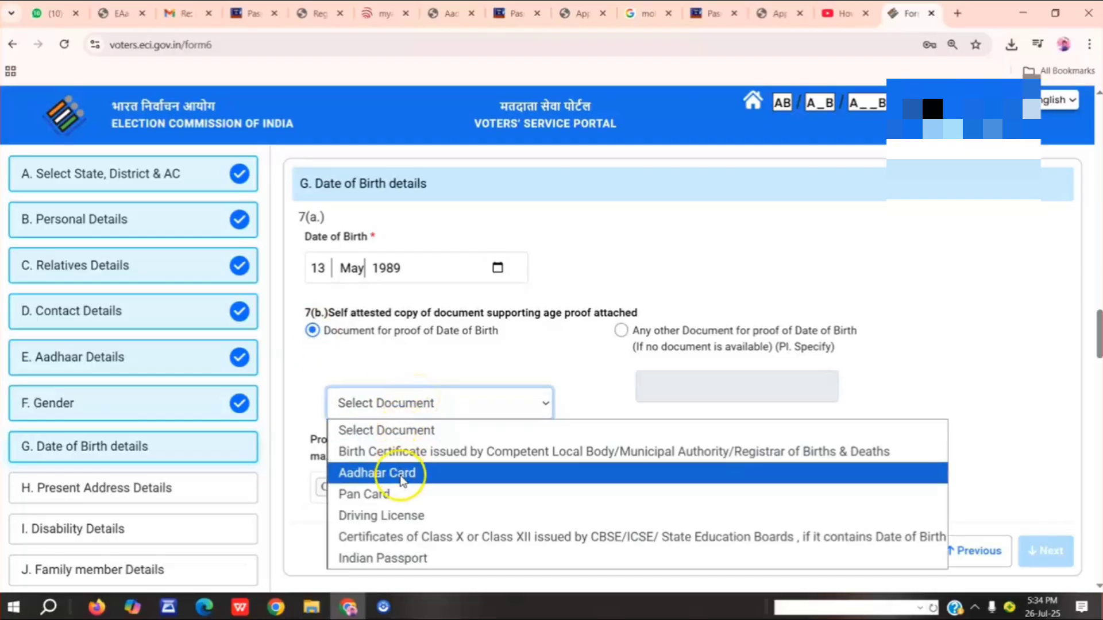
{"action": "left_click", "coordinate": [380, 494]}
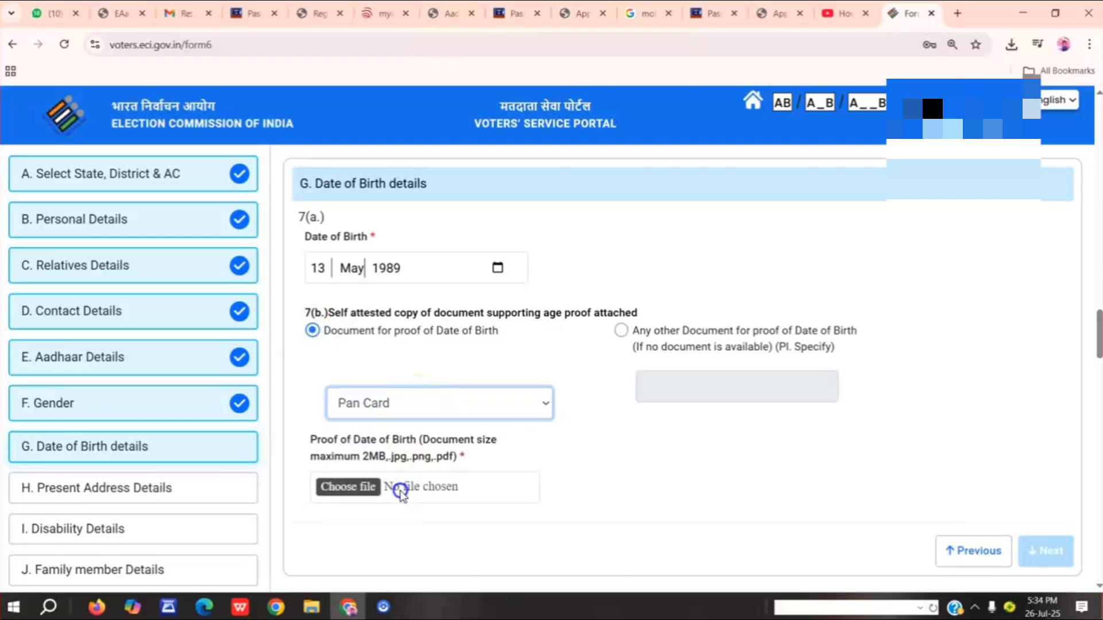
Upload the applicant's PAN card image from Downloads as proof of date of birth and continue to Present Address Details.
{"action": "left_click", "coordinate": [362, 488]}
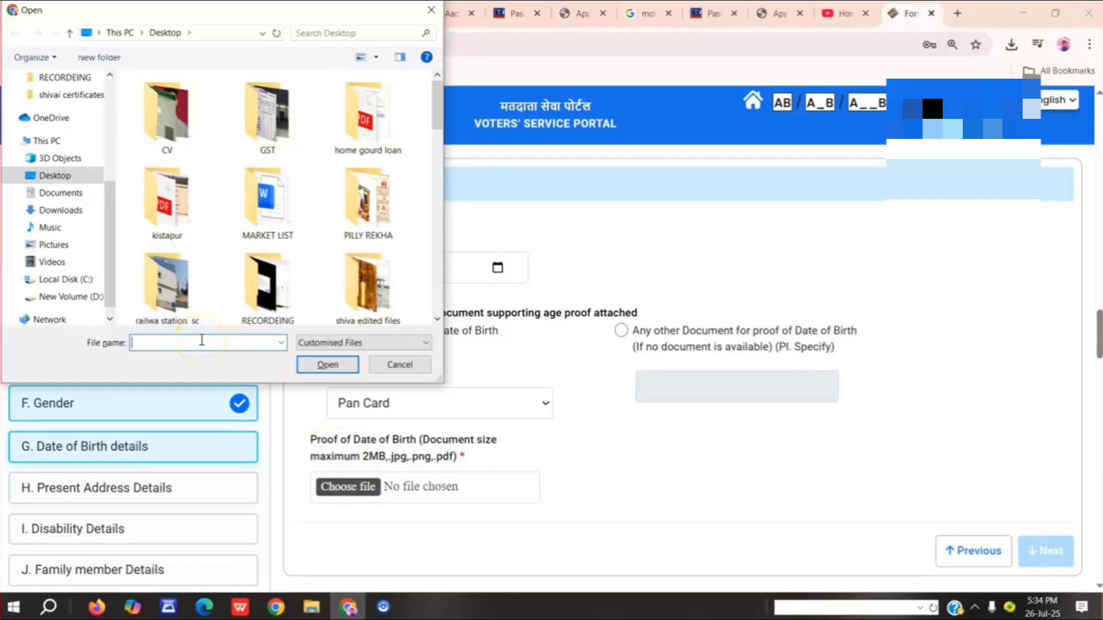
{"action": "left_click", "coordinate": [78, 211]}
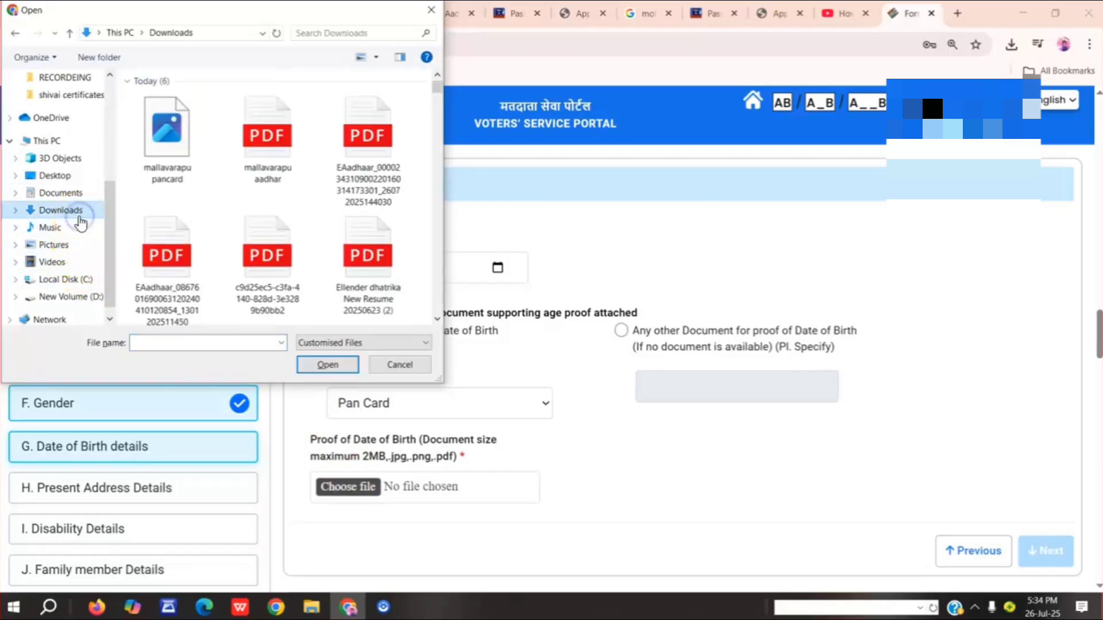
{"action": "left_click", "coordinate": [177, 147]}
{"action": "double_click", "coordinate": [177, 143]}
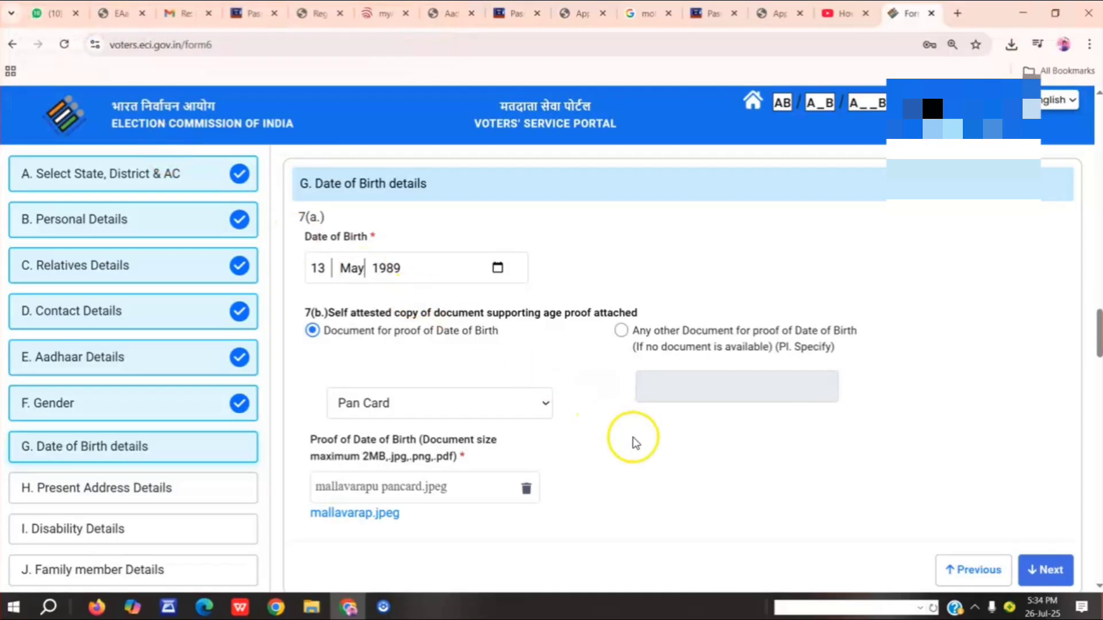
{"action": "scroll", "coordinate": [633, 443], "scroll_direction": "down", "scroll_amount": 2}
{"action": "left_click", "coordinate": [1037, 428]}
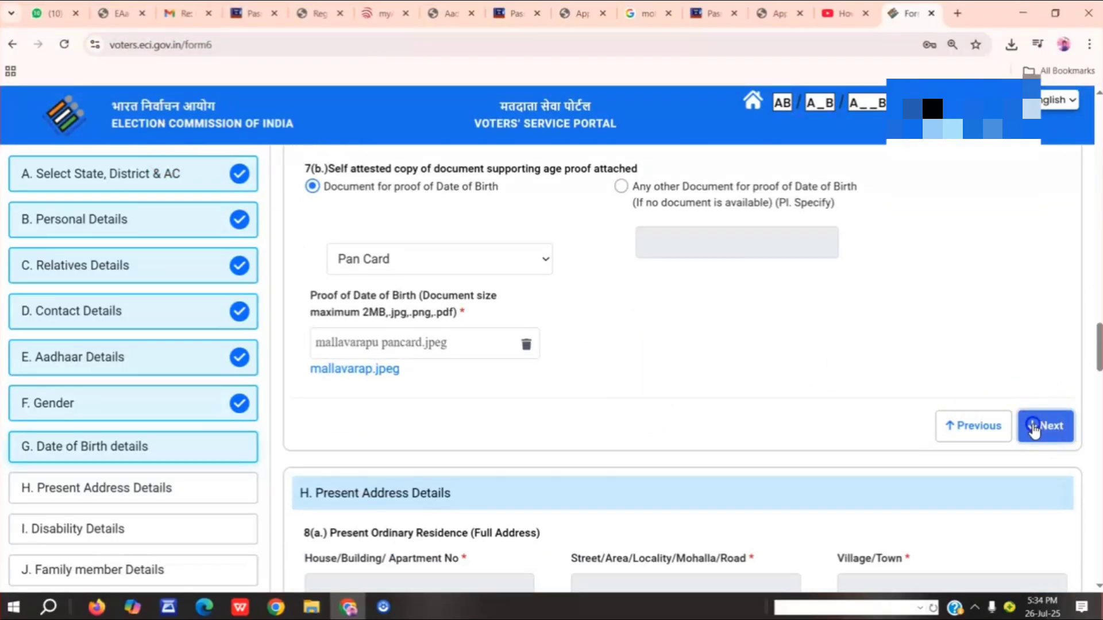
Fill in the applicant's present address, including post office, PIN code and mandal, and select Medchal Malkajgiri as the district.
{"action": "left_click", "coordinate": [324, 286]}
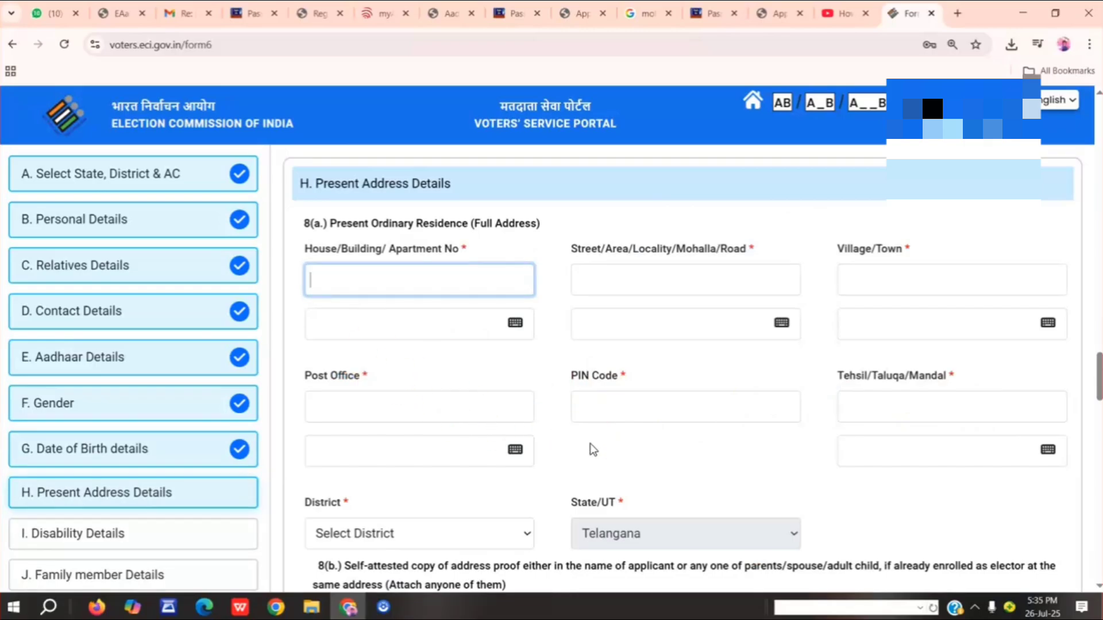
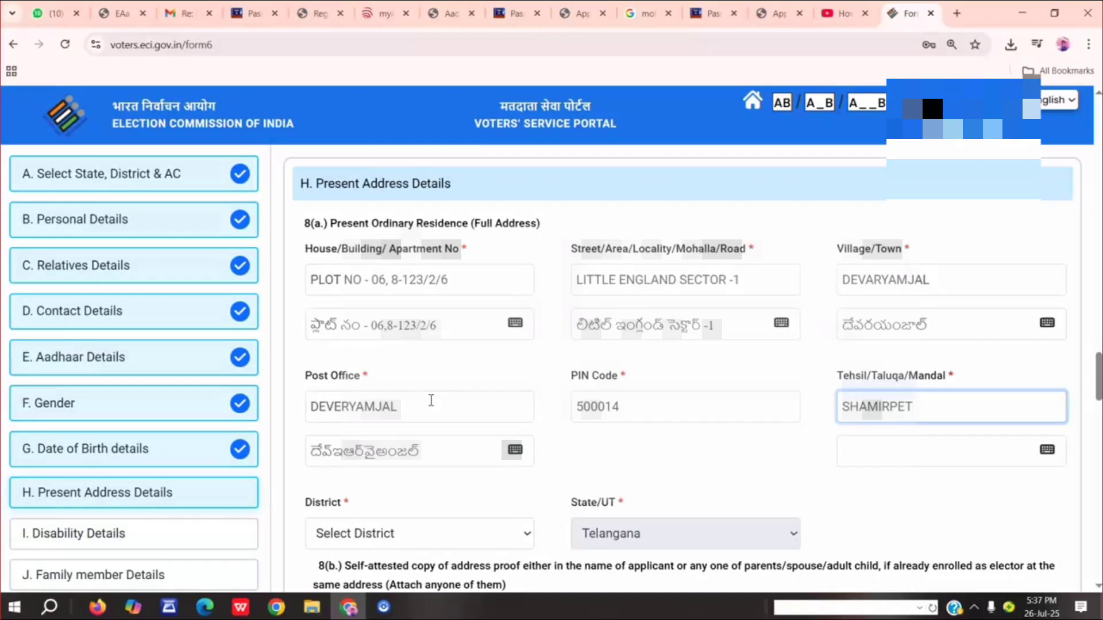
{"action": "key", "text": "Tab"}
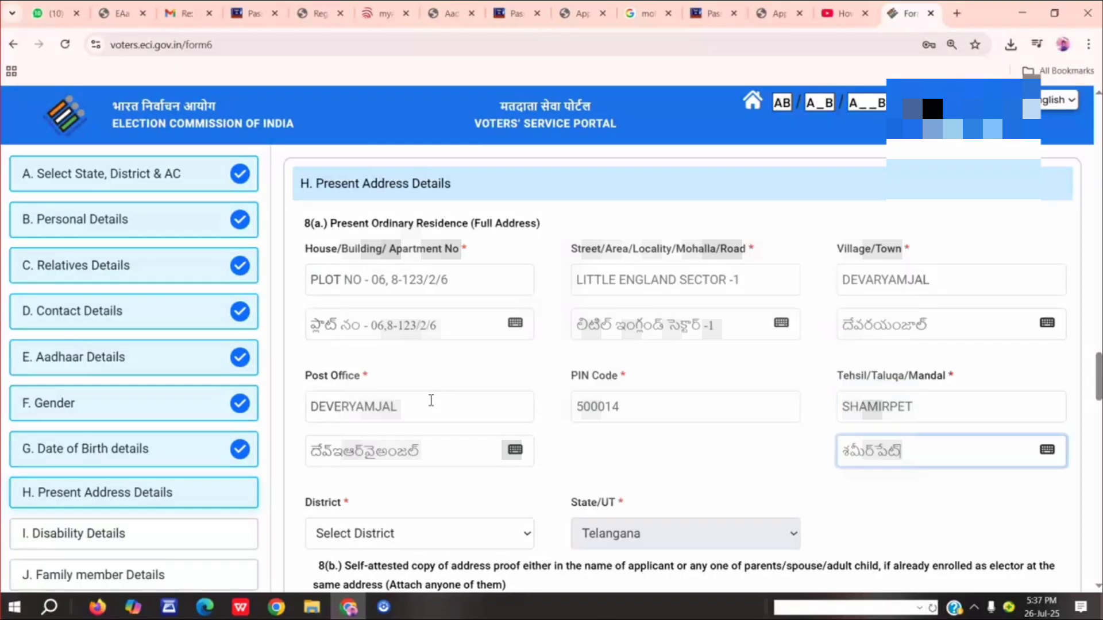
{"action": "scroll", "coordinate": [437, 460], "scroll_direction": "down", "scroll_amount": 3}
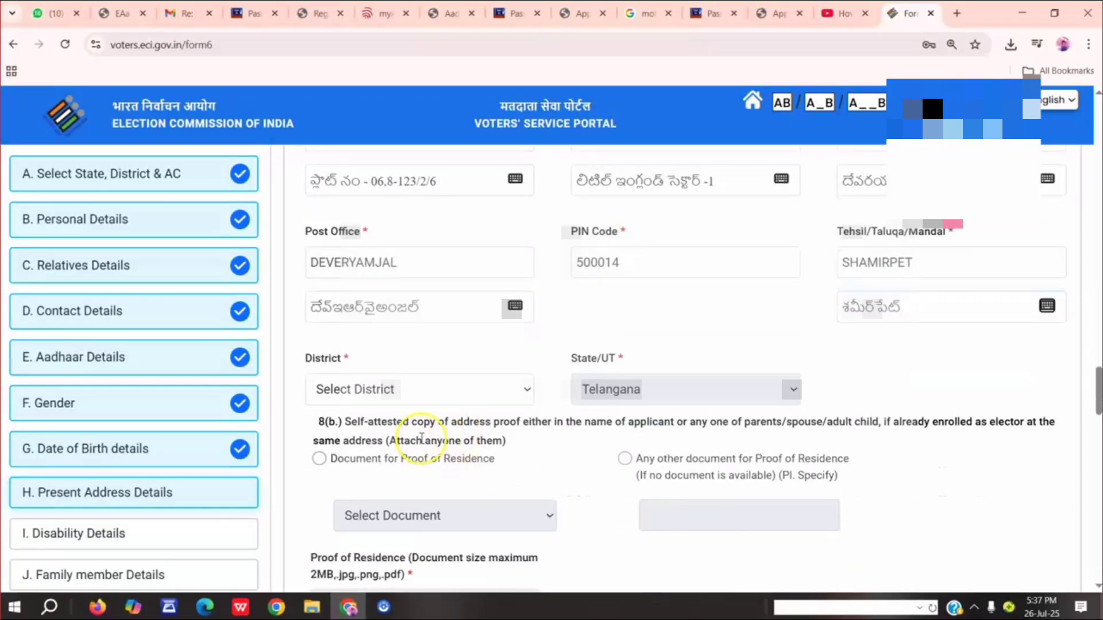
{"action": "left_click", "coordinate": [428, 403]}
{"action": "left_click", "coordinate": [428, 397]}
{"action": "left_click", "coordinate": [411, 439]}
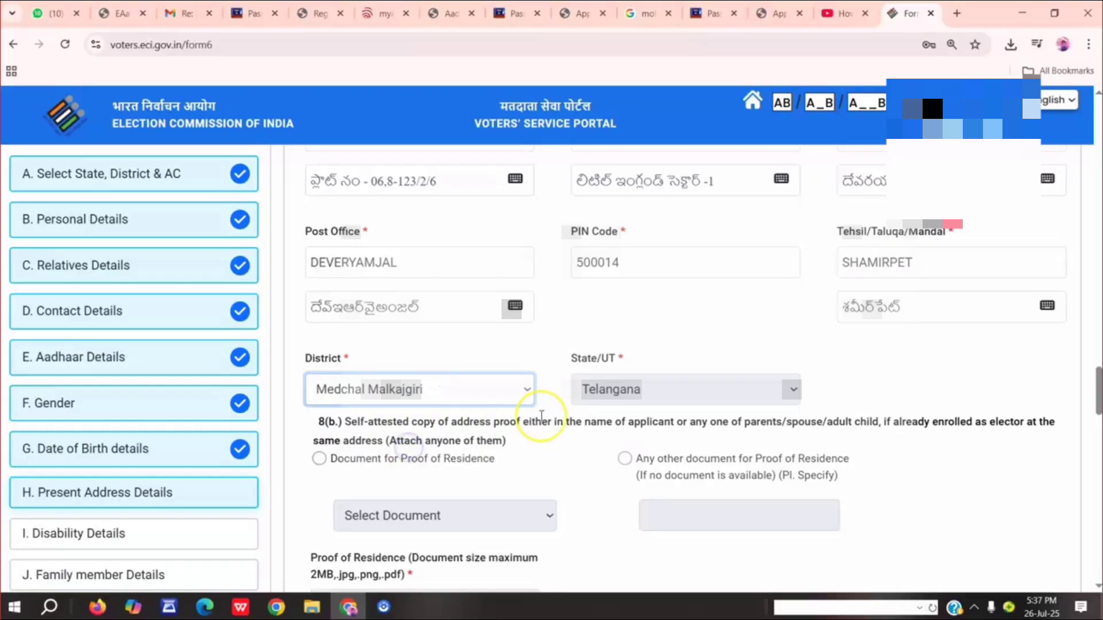
Choose to attach a document for proof of residence and select Aadhaar Card as its type.
{"action": "scroll", "coordinate": [514, 458], "scroll_direction": "down", "scroll_amount": 2}
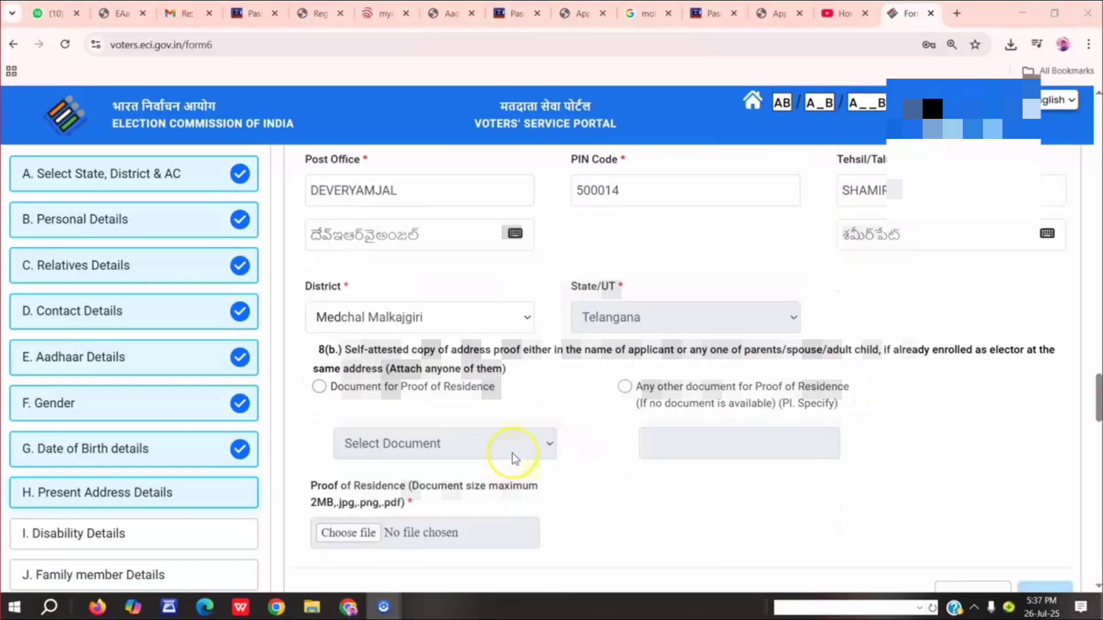
{"action": "left_click", "coordinate": [319, 386]}
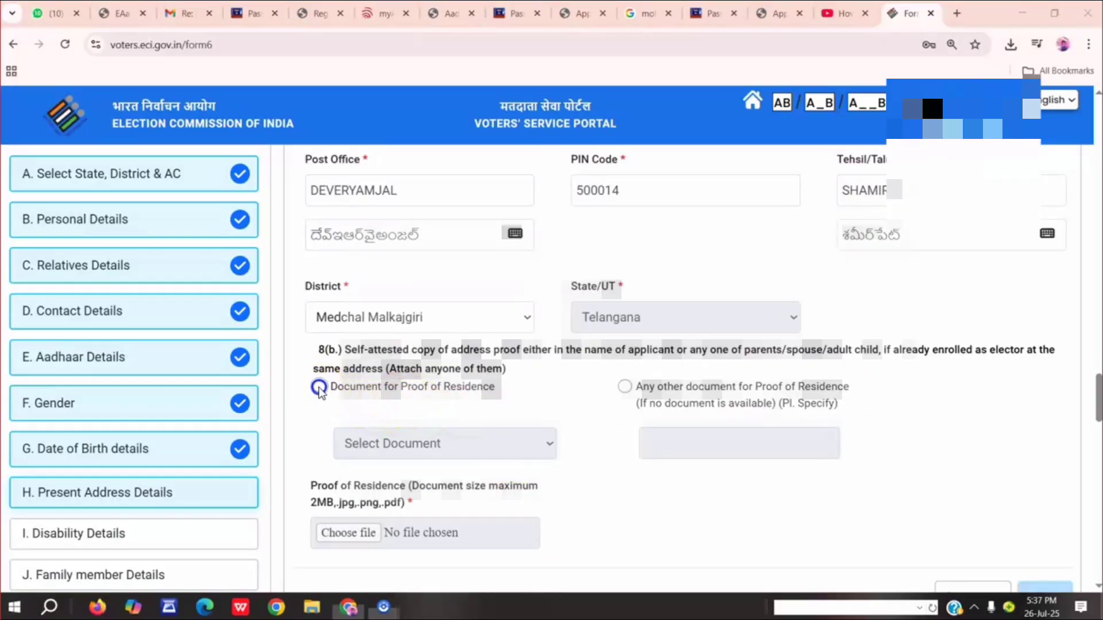
{"action": "left_click", "coordinate": [416, 451]}
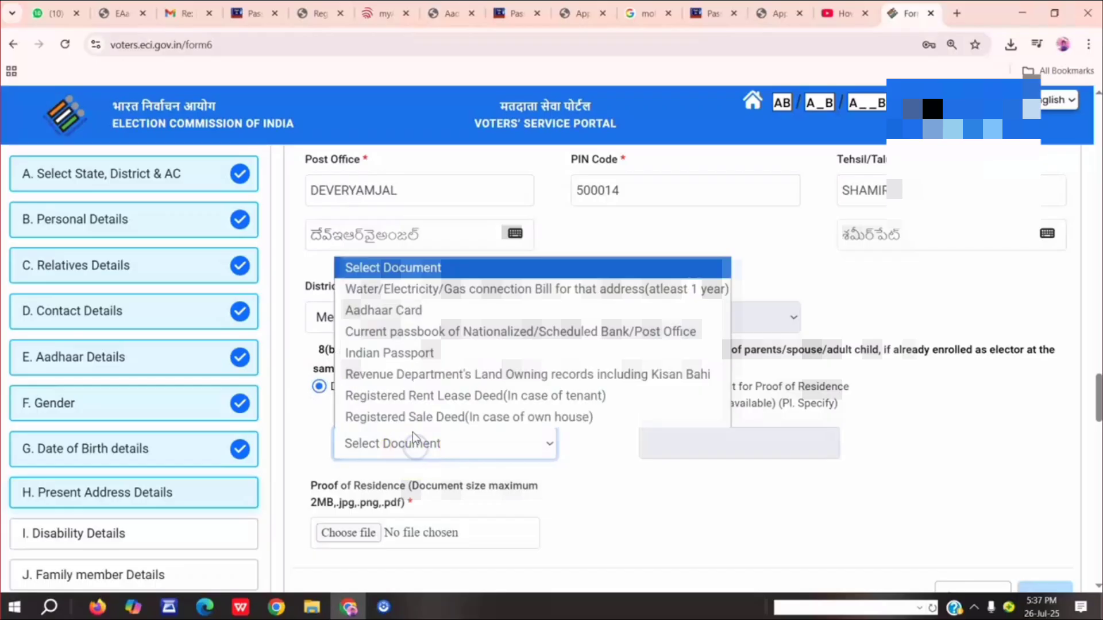
{"action": "left_click", "coordinate": [420, 310]}
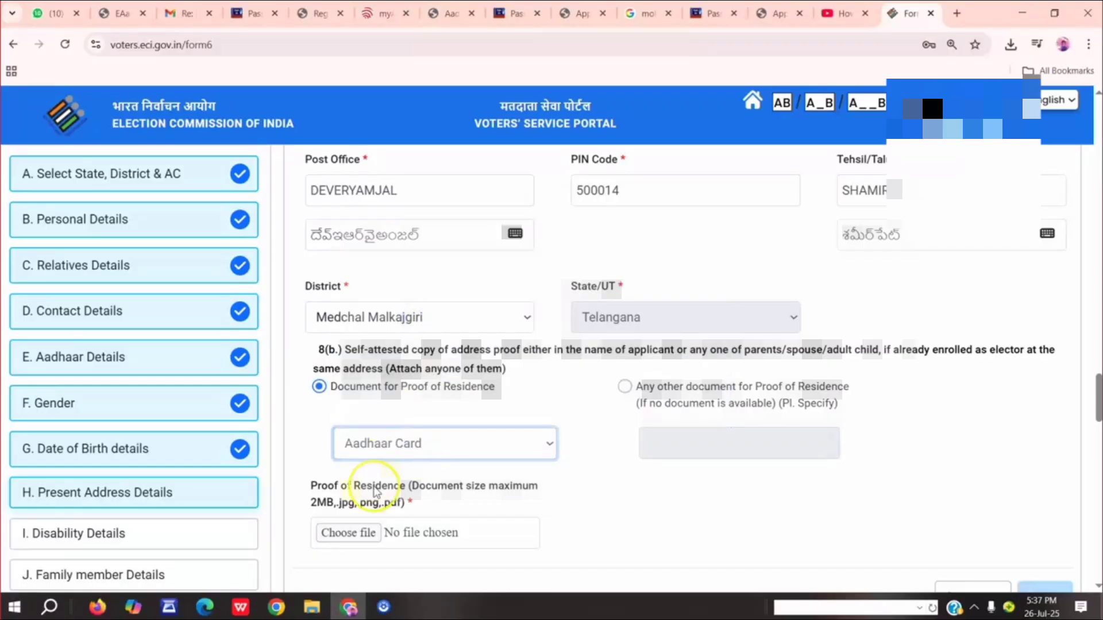
Upload the applicant's Aadhaar PDF from Downloads as proof of residence and continue to Disability Details.
{"action": "left_click", "coordinate": [349, 532]}
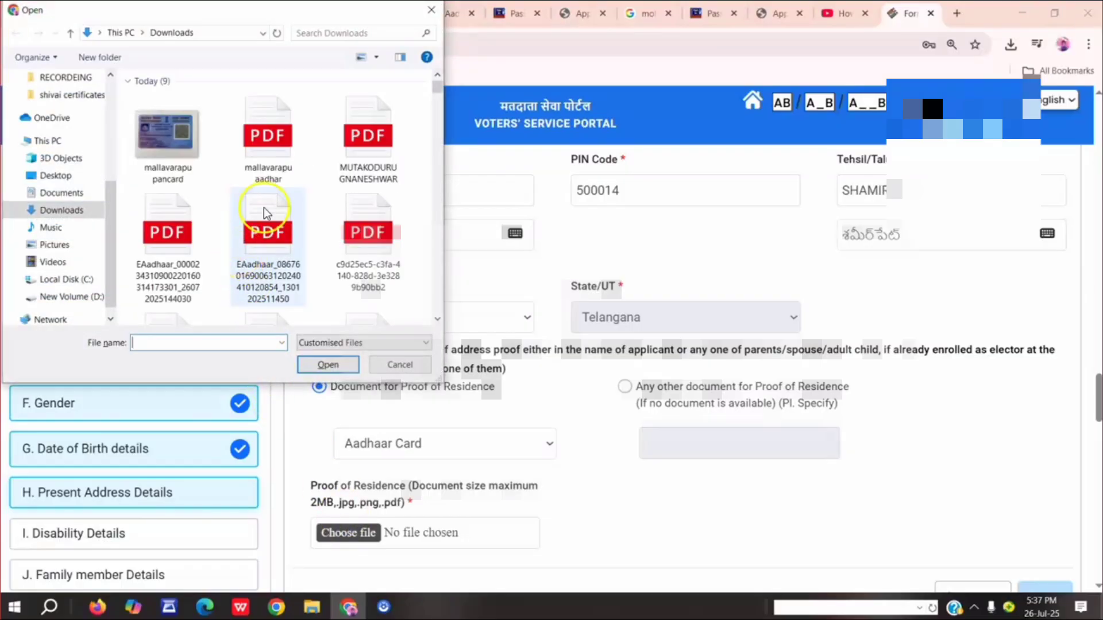
{"action": "left_click", "coordinate": [265, 159]}
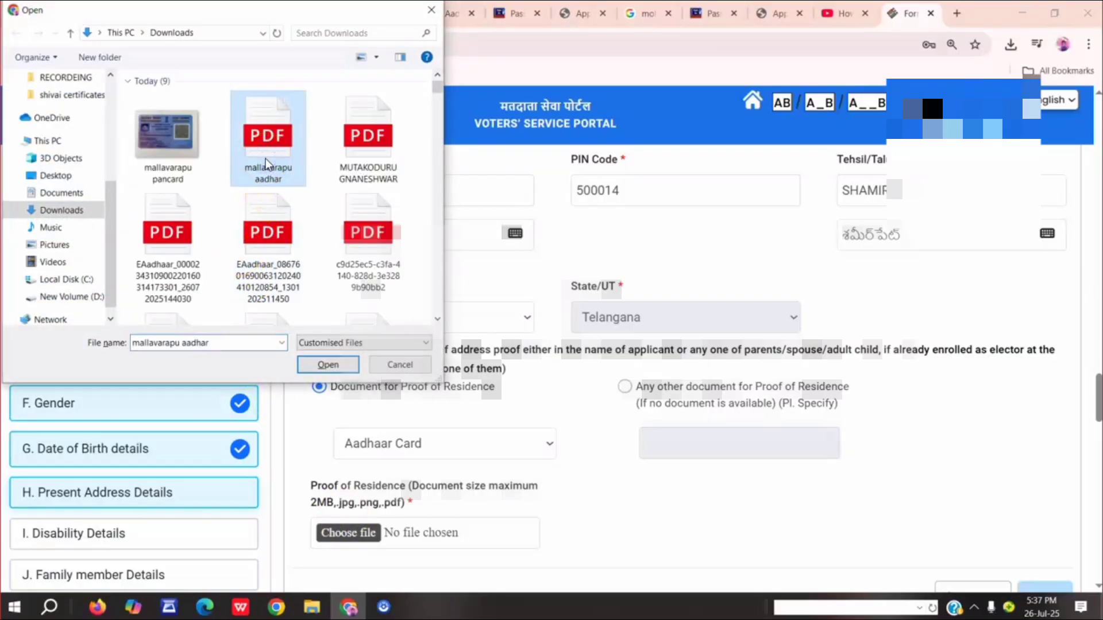
{"action": "double_click", "coordinate": [265, 158]}
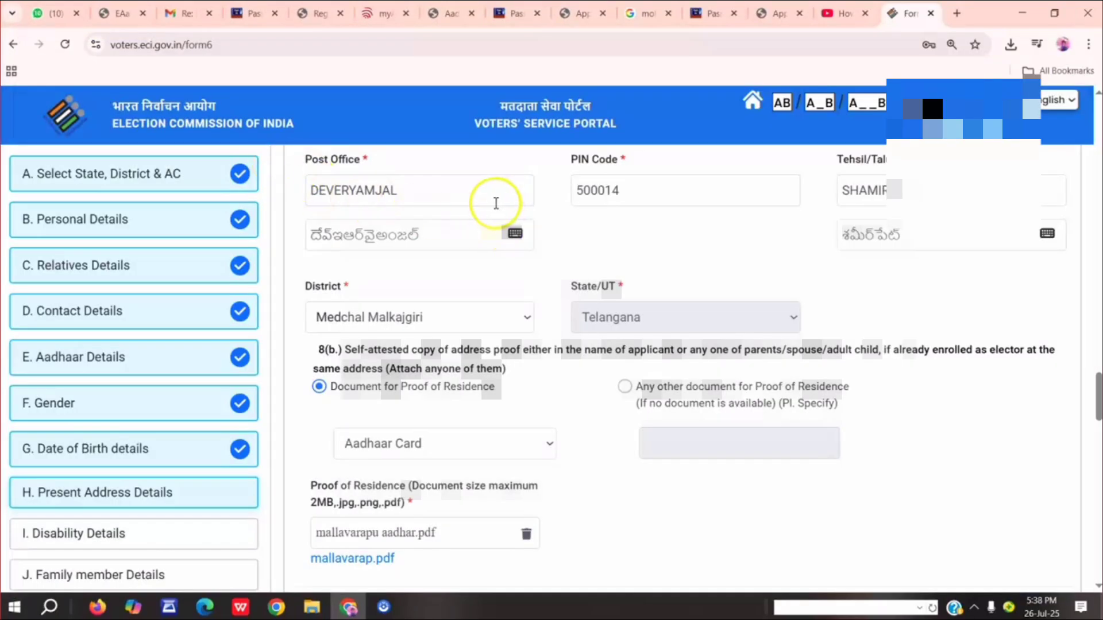
{"action": "scroll", "coordinate": [529, 184], "scroll_direction": "down", "scroll_amount": 2}
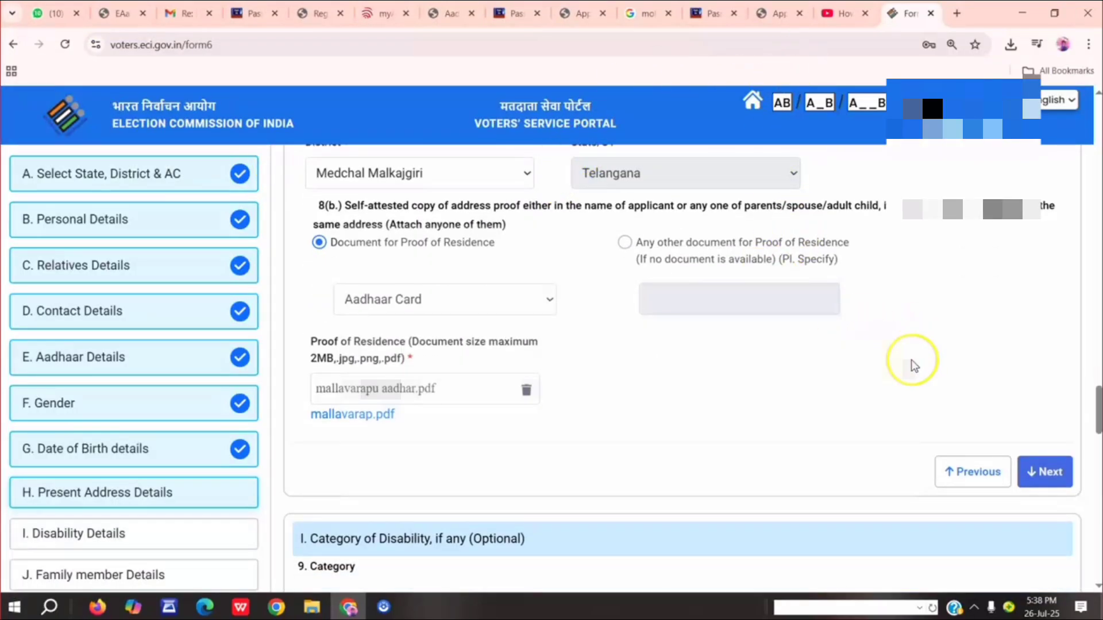
{"action": "scroll", "coordinate": [914, 365], "scroll_direction": "down", "scroll_amount": 1}
{"action": "left_click", "coordinate": [1041, 472]}
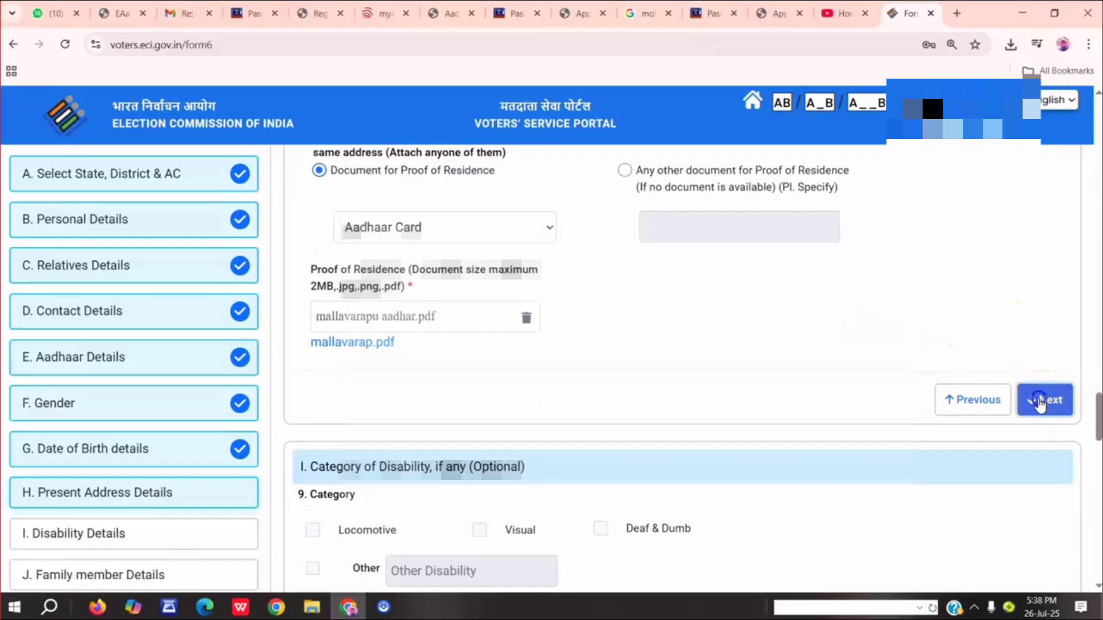
Leave the optional disability and family member sections blank and continue to the Declaration.
{"action": "scroll", "coordinate": [618, 356], "scroll_direction": "down", "scroll_amount": 3}
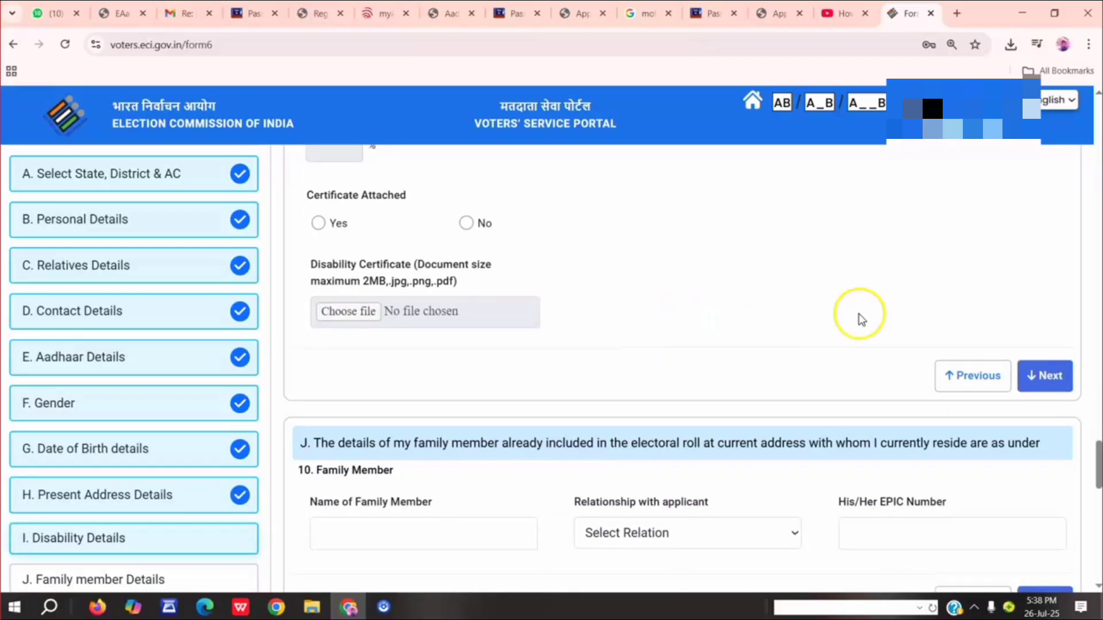
{"action": "left_click", "coordinate": [1036, 379]}
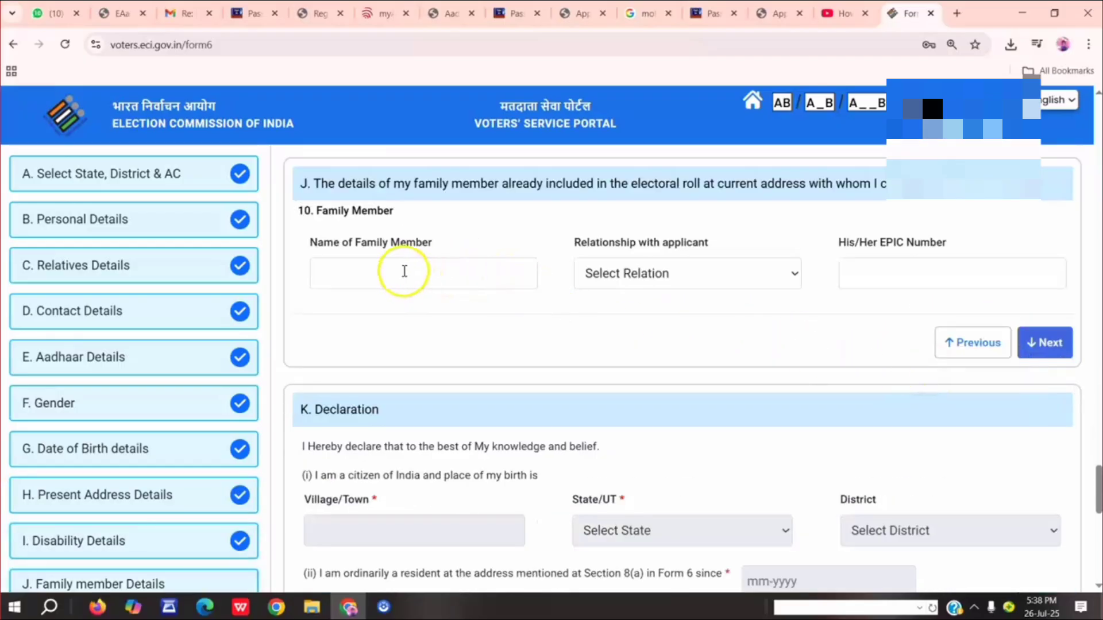
{"action": "left_click", "coordinate": [1043, 343]}
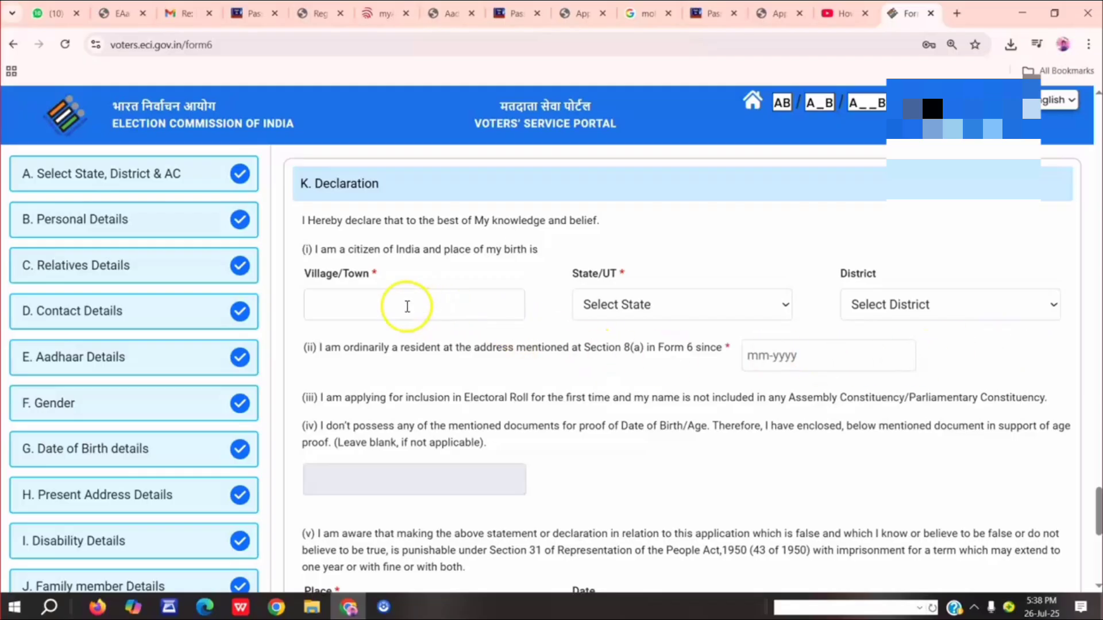
Enter the applicant's birth village in the Declaration, with Telangana as the state and Medchal Malkajgiri as the district.
{"action": "left_click", "coordinate": [408, 306]}
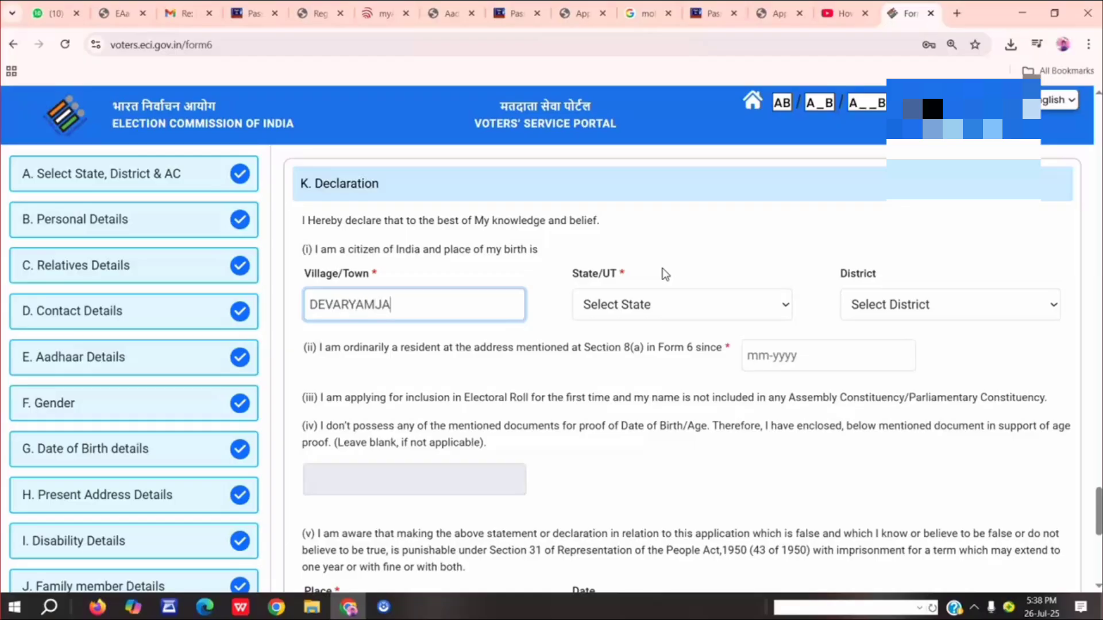
{"action": "left_click", "coordinate": [683, 303]}
{"action": "scroll", "coordinate": [666, 246], "scroll_direction": "down", "scroll_amount": 8}
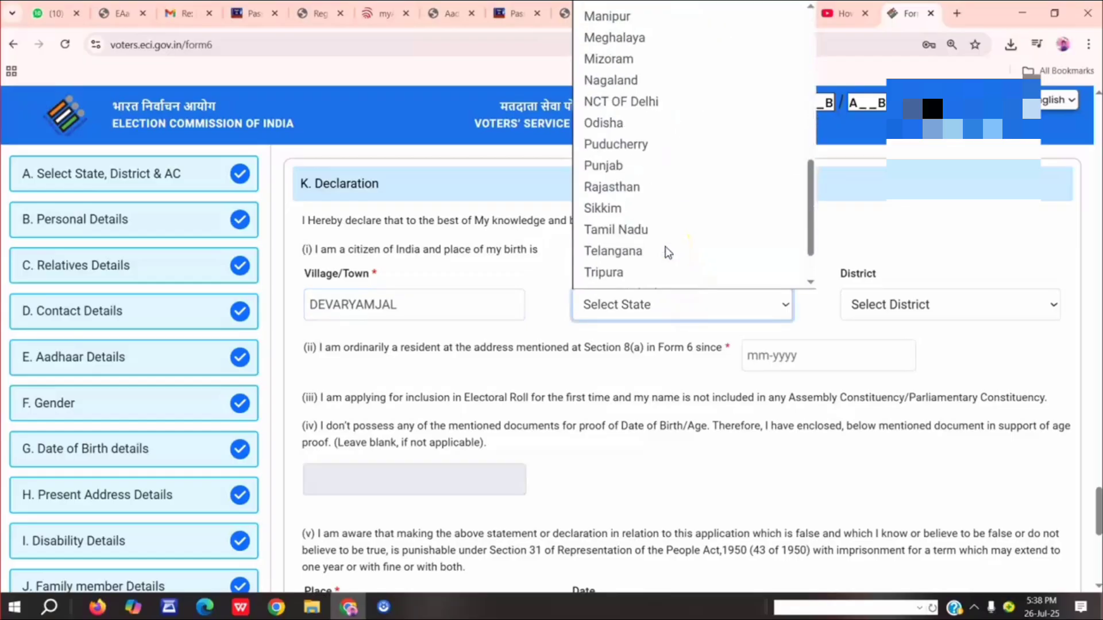
{"action": "left_click", "coordinate": [665, 250]}
{"action": "key", "text": "Tab"}
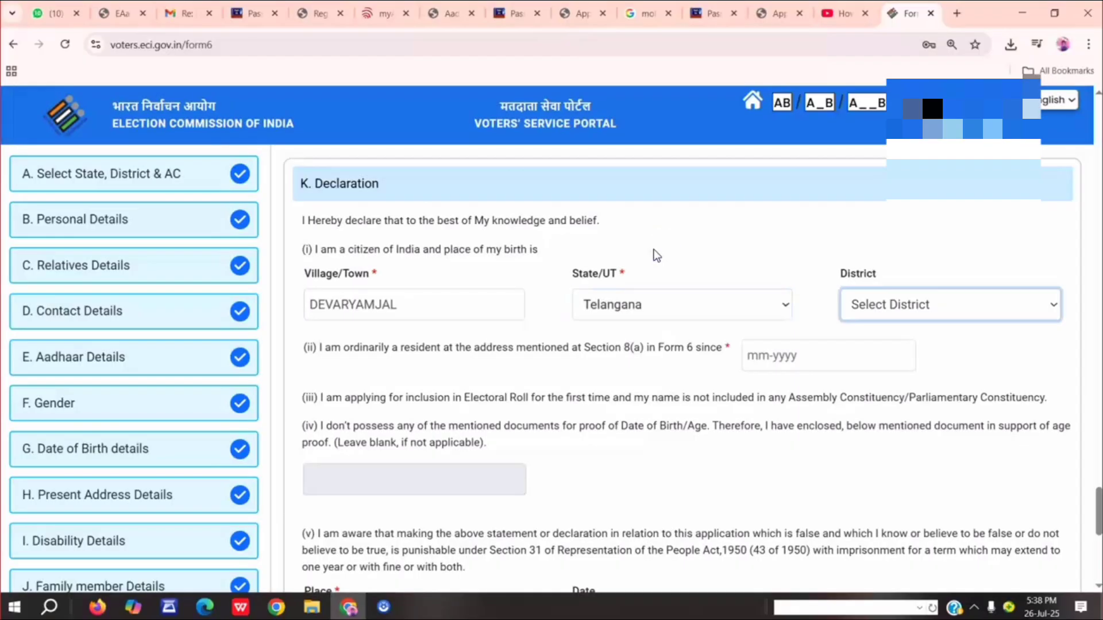
{"action": "left_click", "coordinate": [919, 306]}
{"action": "scroll", "coordinate": [922, 275], "scroll_direction": "down", "scroll_amount": 3}
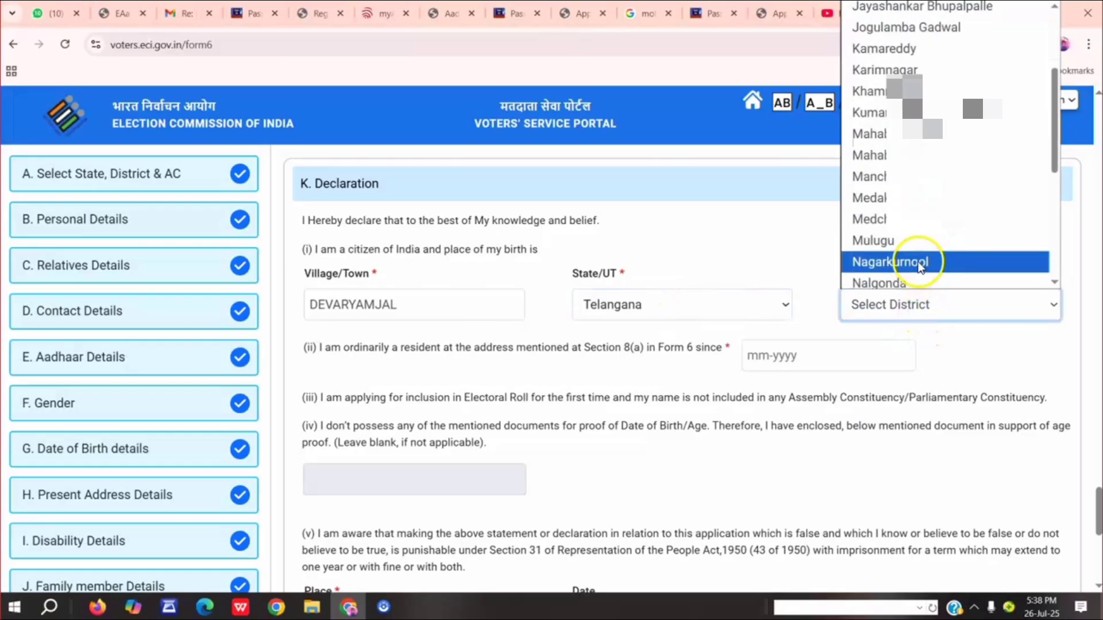
{"action": "left_click", "coordinate": [918, 220]}
Set the residence start at the present address to July 2025, enter MEDCHAL as the declaration place, and continue to Captcha.
{"action": "left_click", "coordinate": [814, 361]}
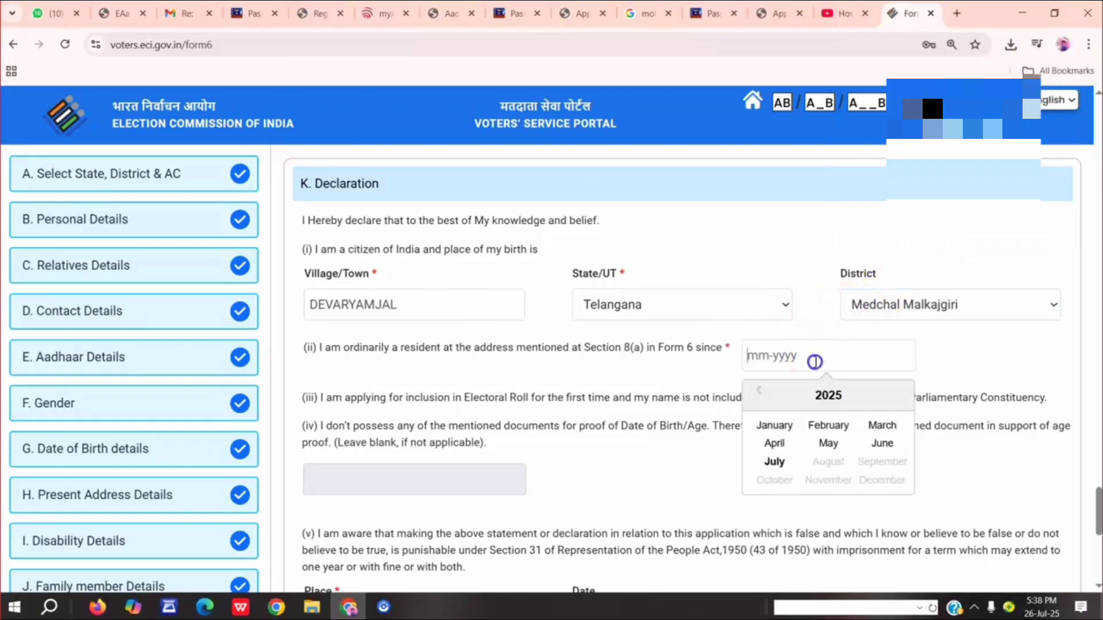
{"action": "left_click", "coordinate": [775, 461]}
{"action": "scroll", "coordinate": [656, 453], "scroll_direction": "down", "scroll_amount": 2}
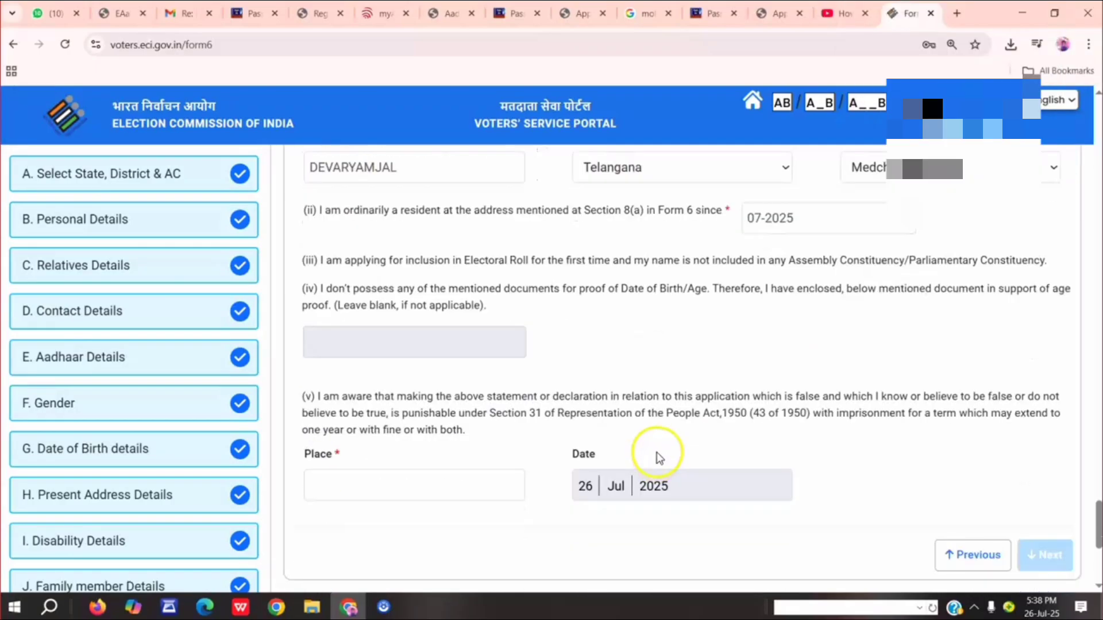
{"action": "scroll", "coordinate": [656, 458], "scroll_direction": "down", "scroll_amount": 3}
{"action": "left_click", "coordinate": [412, 328]}
{"action": "type", "text": "MEDCHAL"}
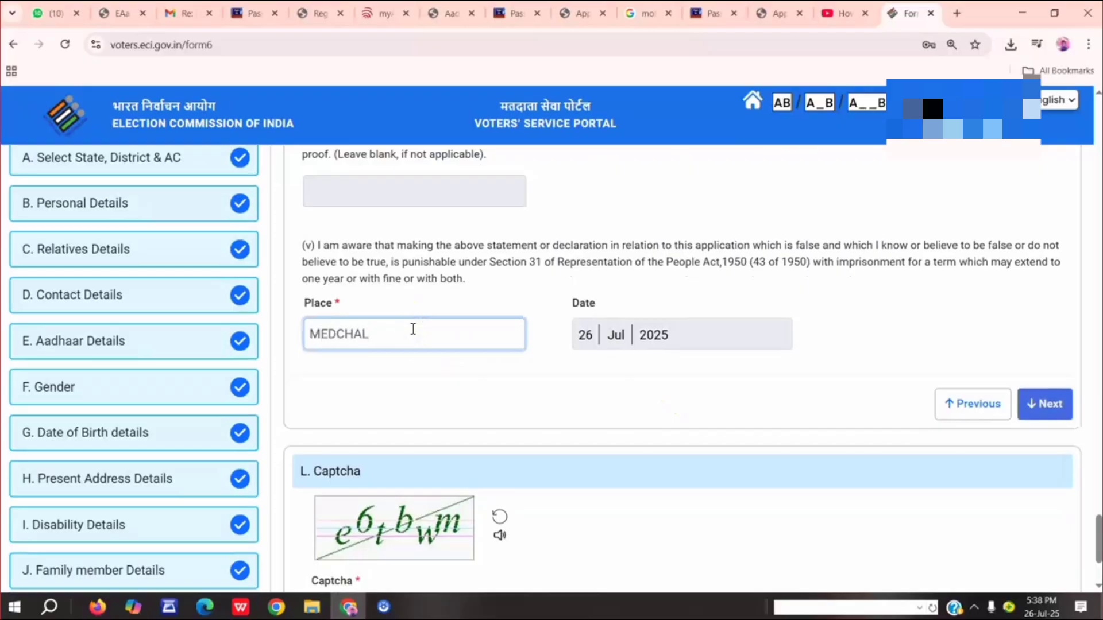
{"action": "left_click", "coordinate": [1043, 403]}
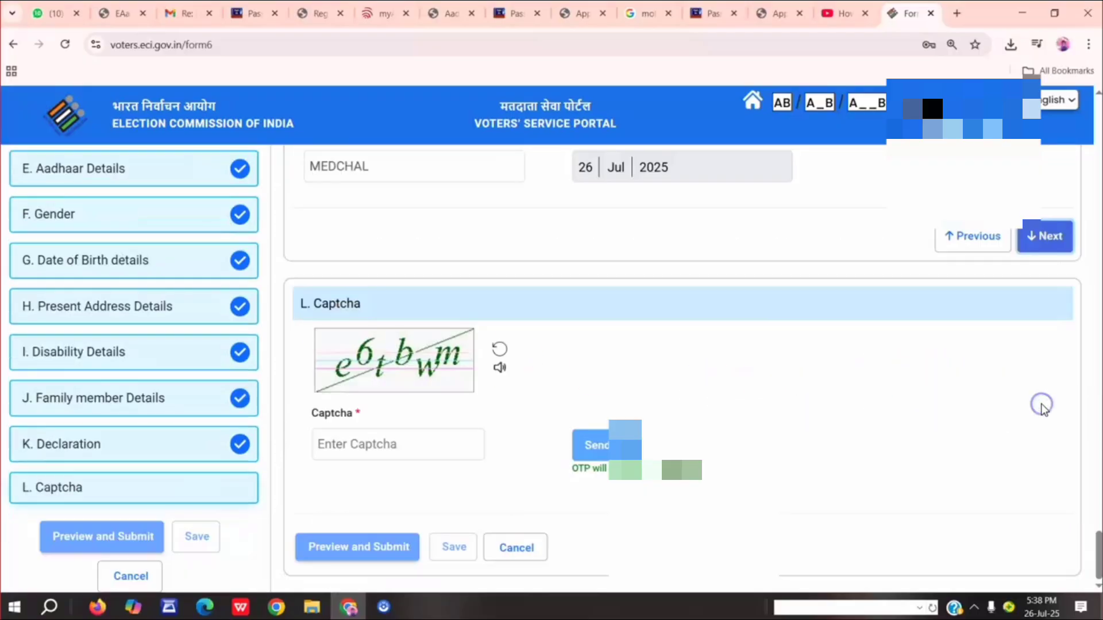
Try to request the OTP after filling in the Captcha field with the displayed code.
{"action": "left_click", "coordinate": [383, 450]}
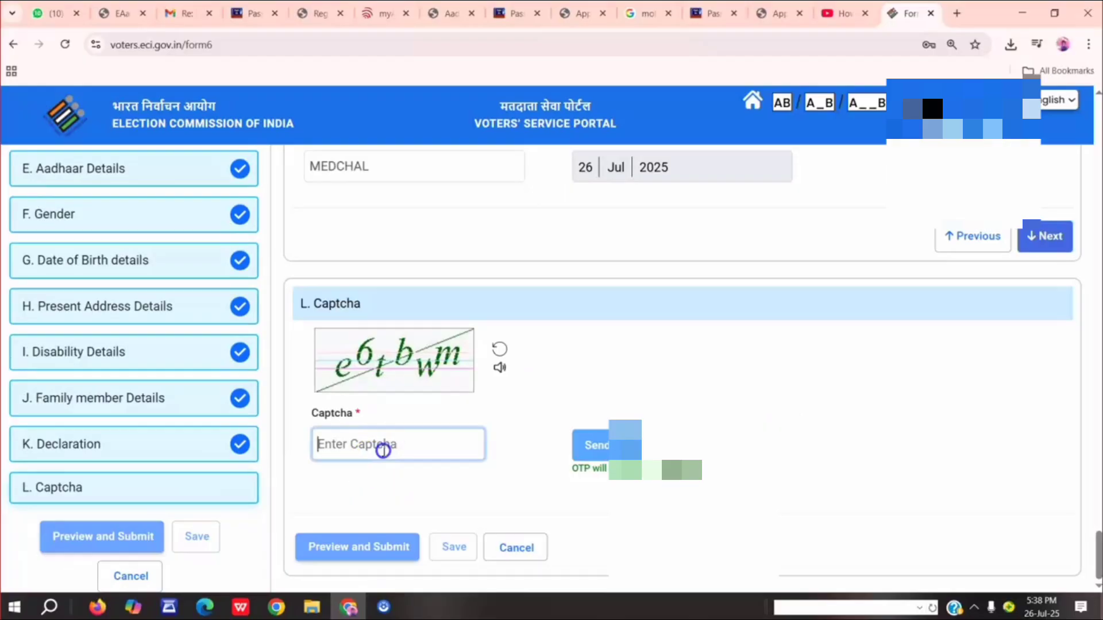
{"action": "type", "text": "6"}
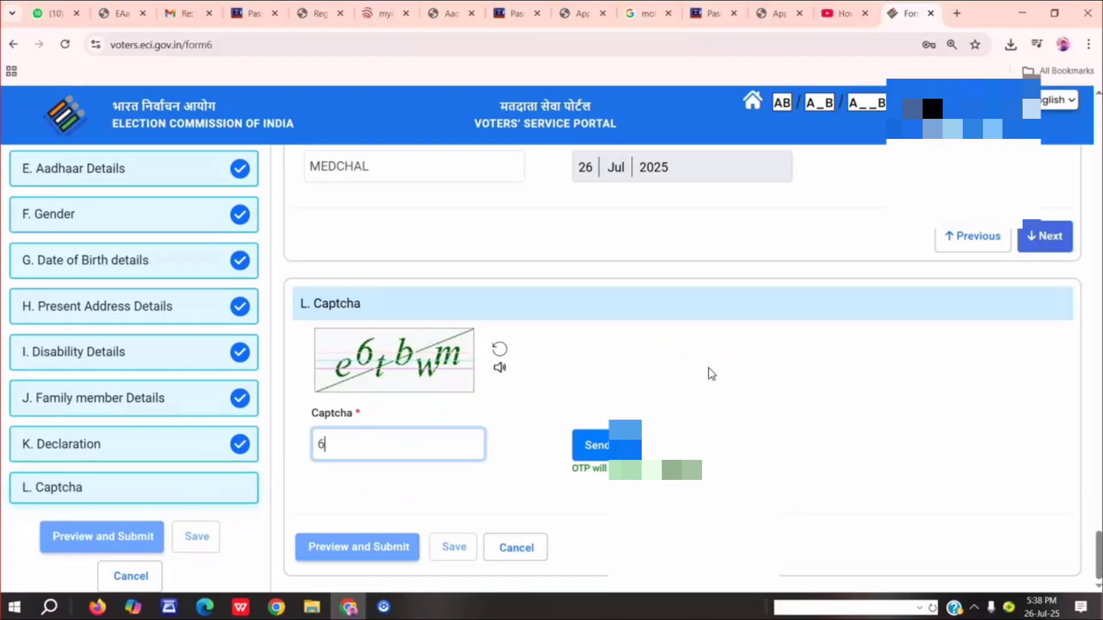
{"action": "key", "text": "BackSpace"}
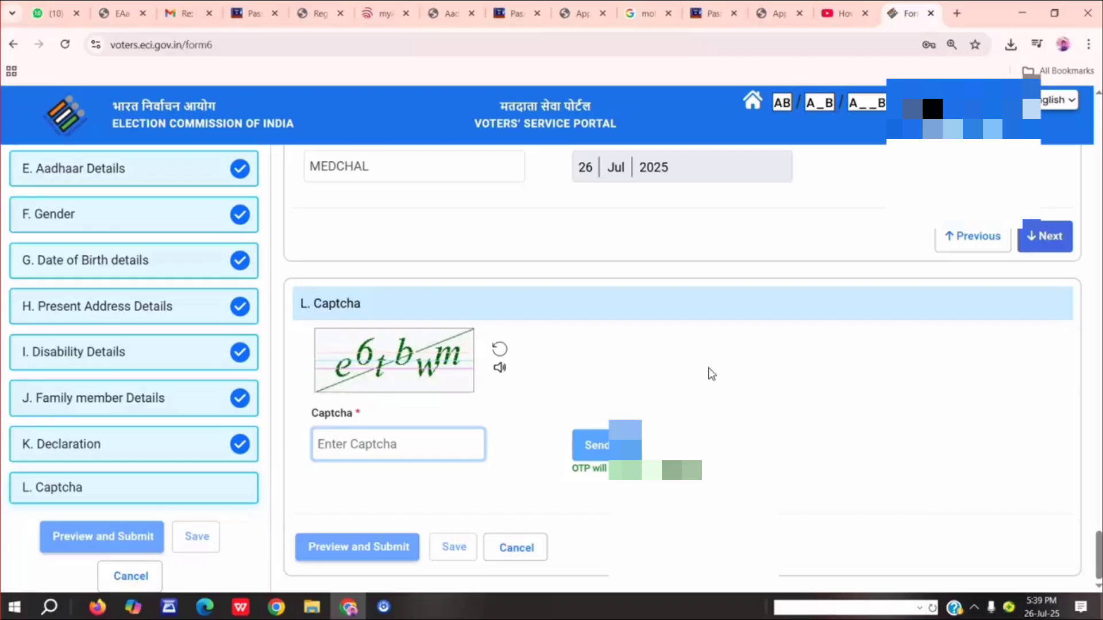
{"action": "type", "text": "e6tbwm"}
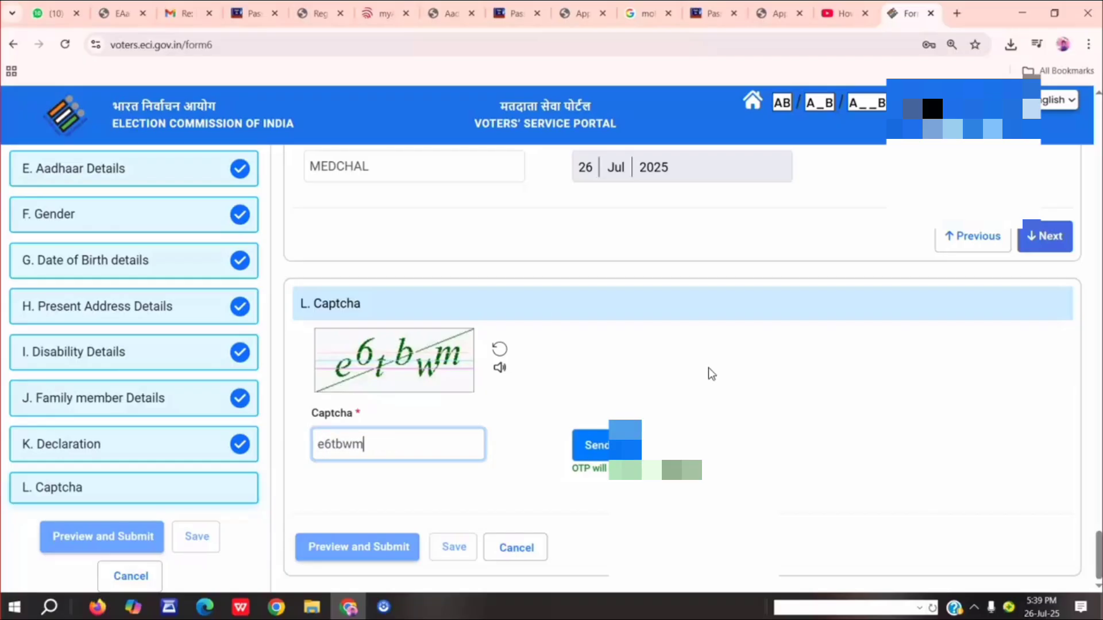
{"action": "left_click", "coordinate": [596, 448]}
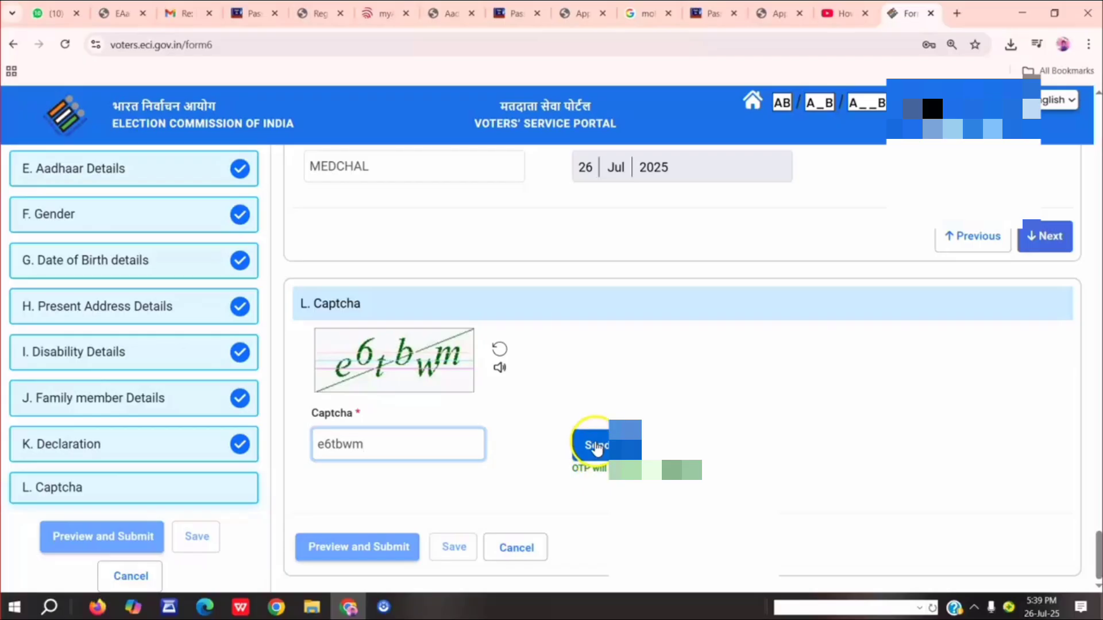
{"action": "left_click", "coordinate": [603, 452]}
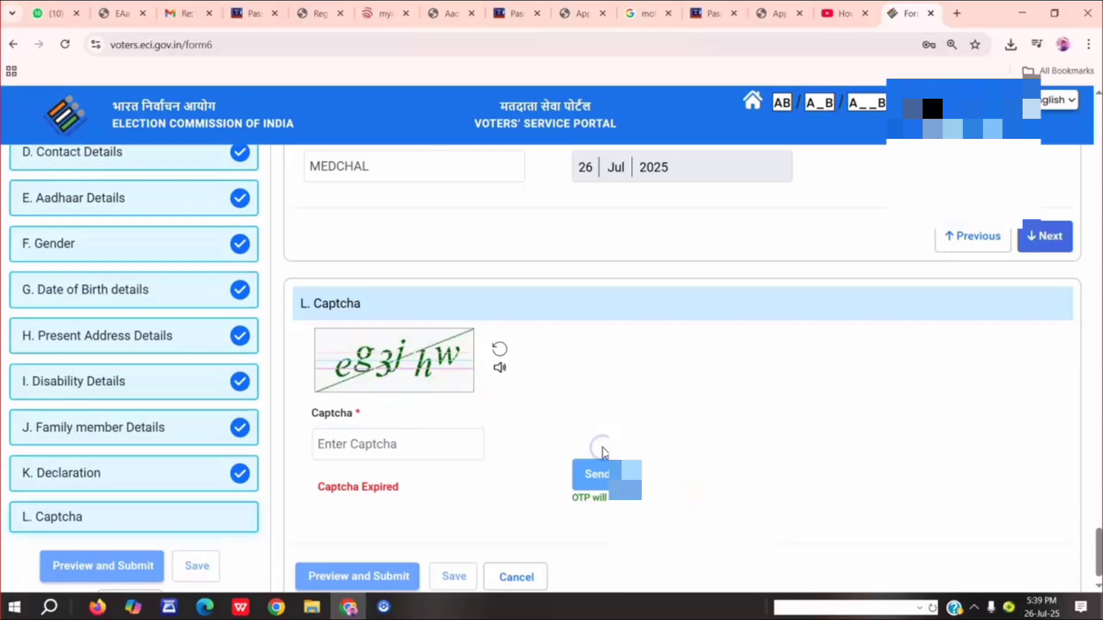
Fill in the Captcha field with the displayed code and request the OTP for the application.
{"action": "left_click", "coordinate": [384, 445]}
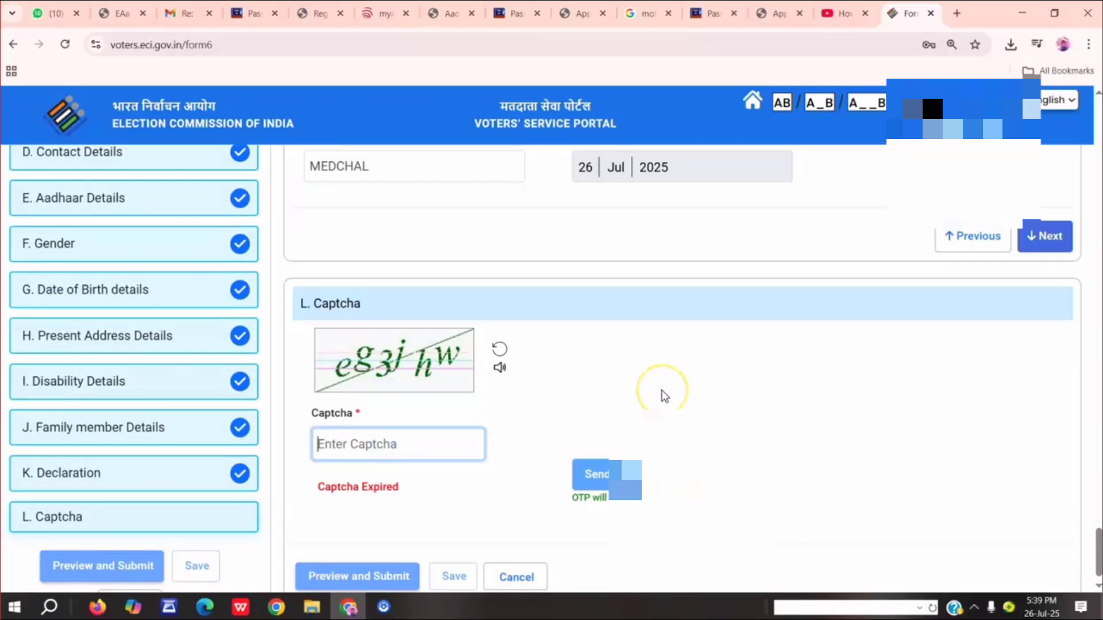
{"action": "type", "text": "eg3jhw"}
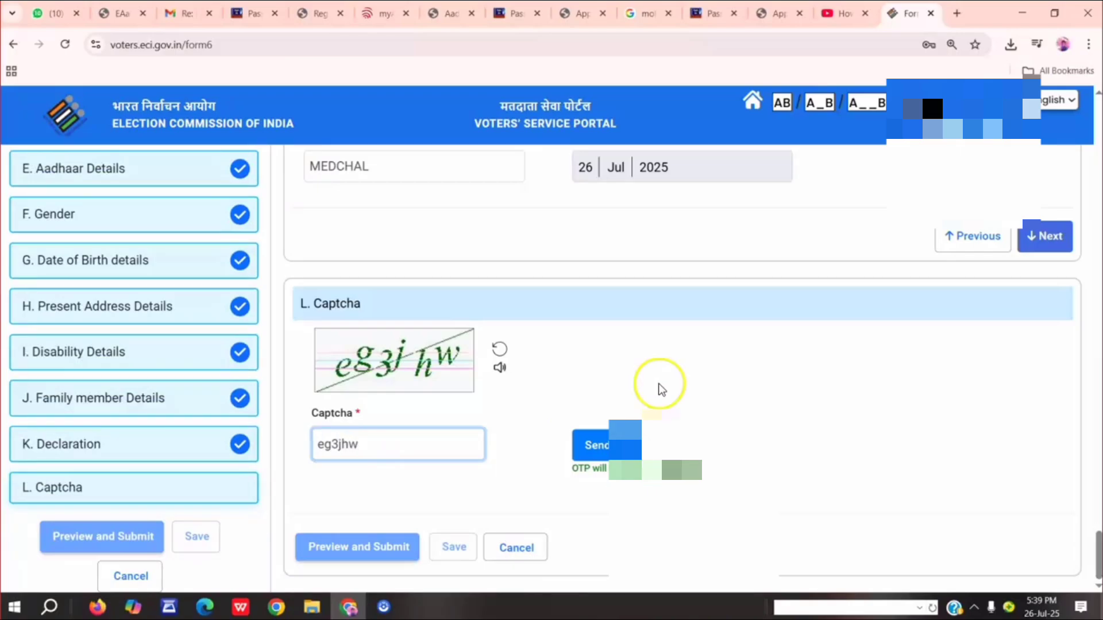
{"action": "left_click", "coordinate": [597, 446]}
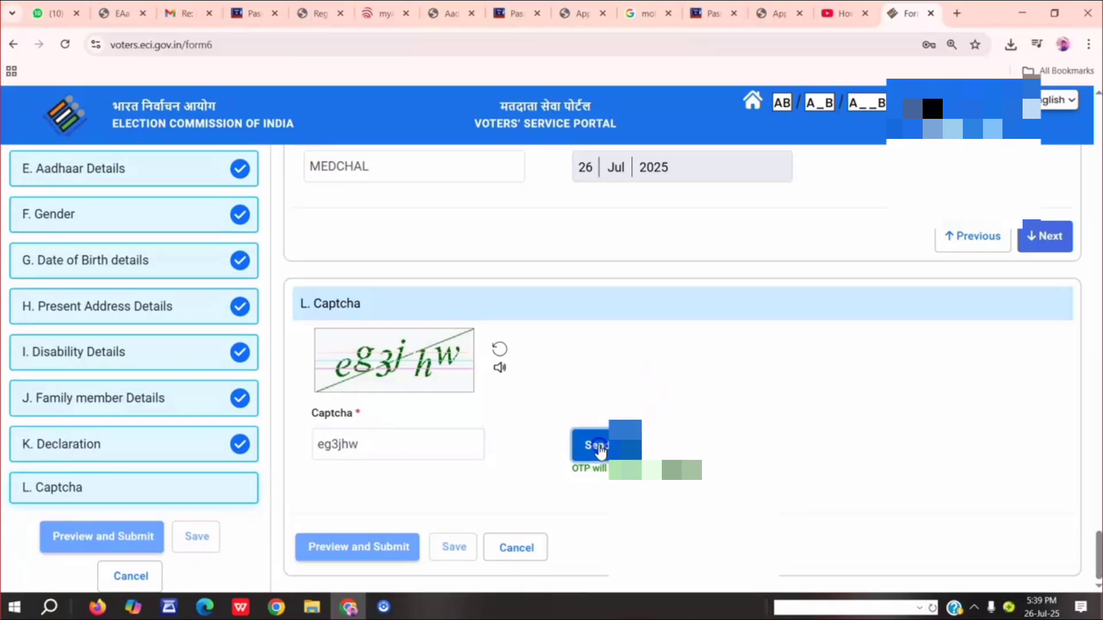
{"action": "left_click", "coordinate": [418, 495]}
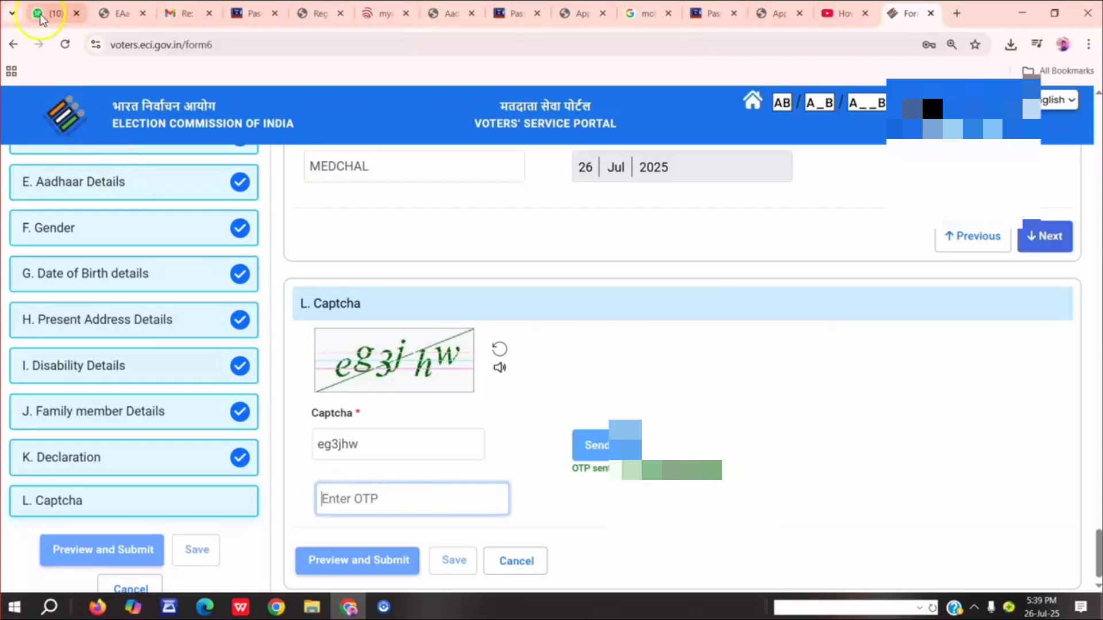
Switch to WhatsApp and send the applicant the message "sir otp" in the open chat.
{"action": "left_click", "coordinate": [40, 12]}
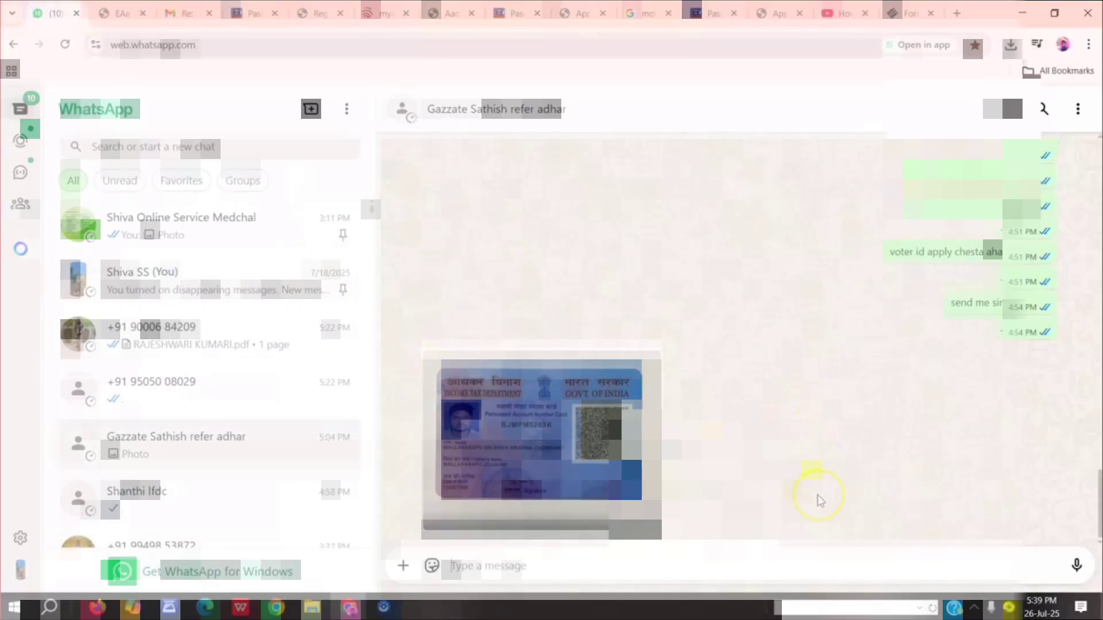
{"action": "type", "text": "sir o"}
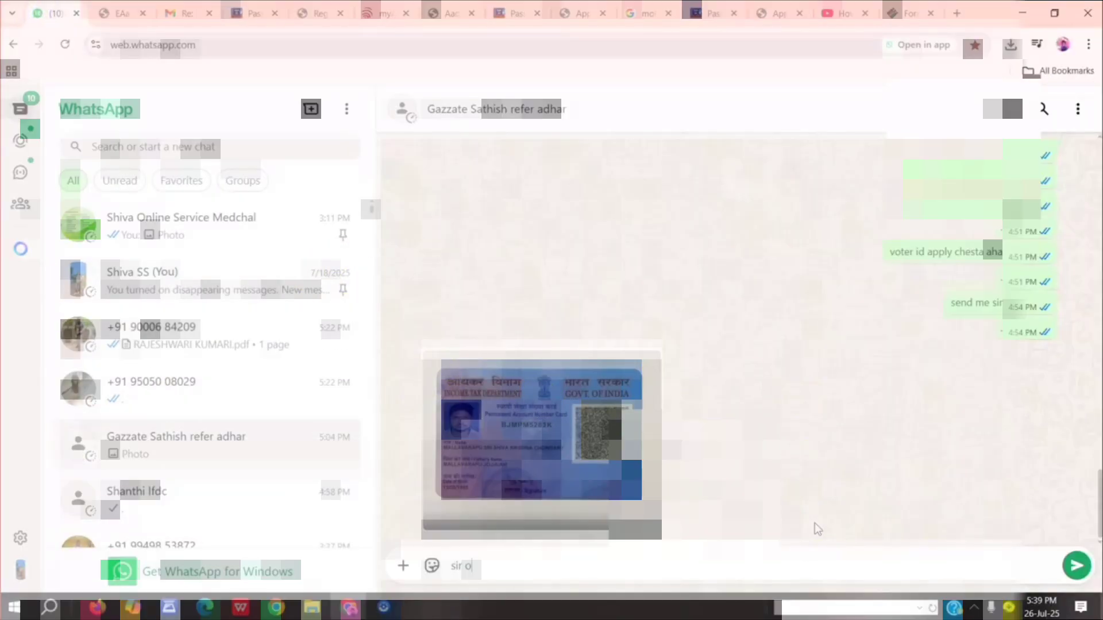
{"action": "type", "text": "tp"}
{"action": "key", "text": "Return"}
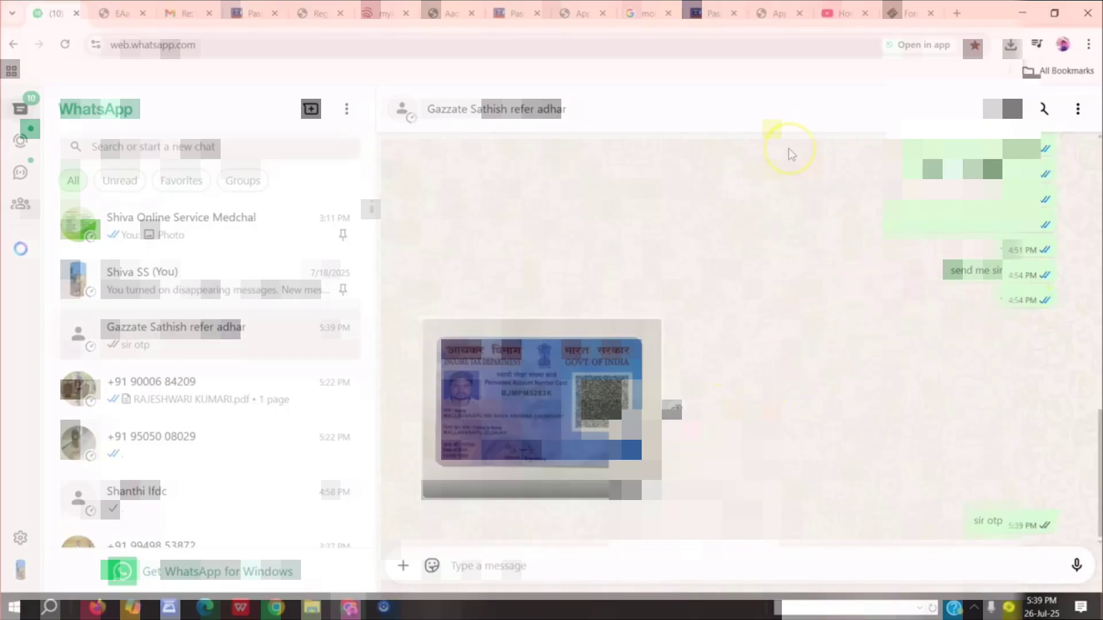
Switch back to Form 6 on the Voters' Service Portal, enter the received OTP, and open the application preview.
{"action": "left_click", "coordinate": [879, 10]}
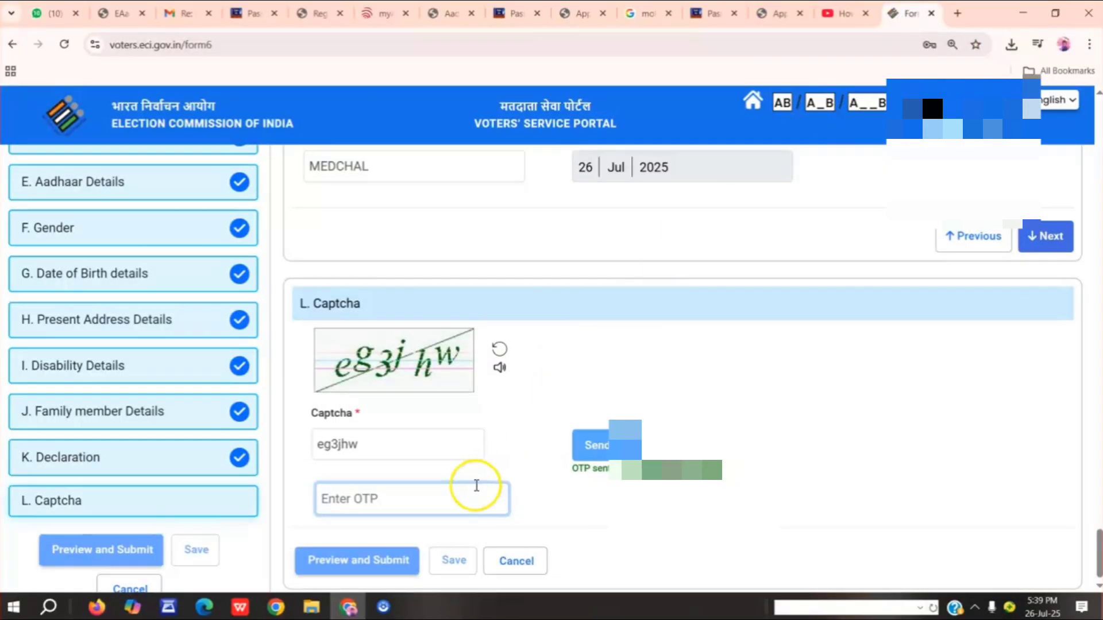
{"action": "scroll", "coordinate": [543, 397], "scroll_direction": "down", "scroll_amount": 1}
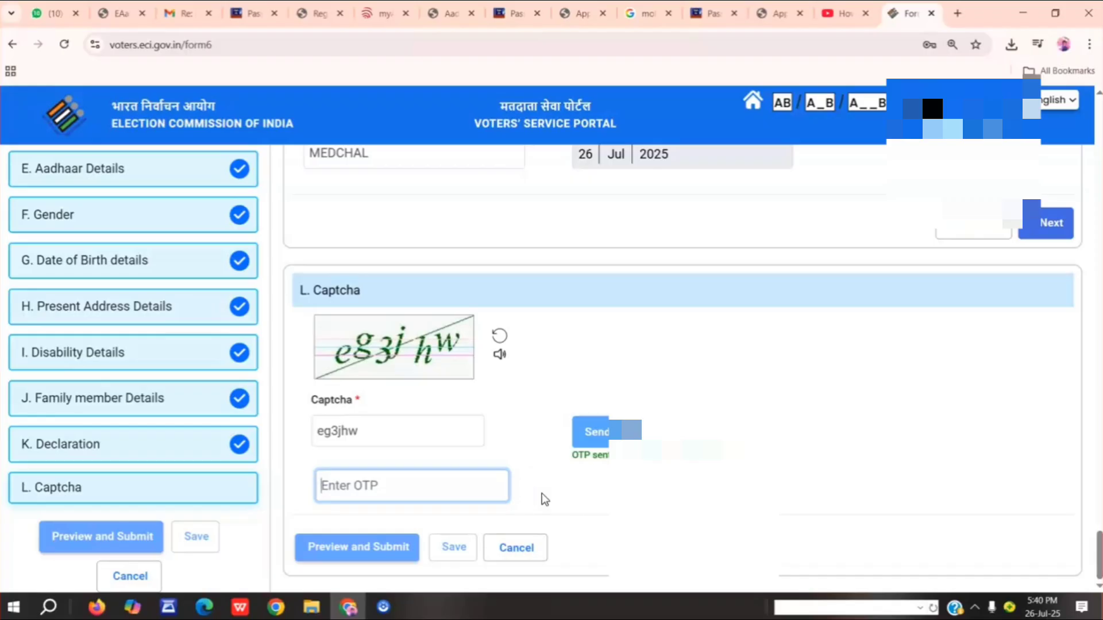
{"action": "type", "text": "61"}
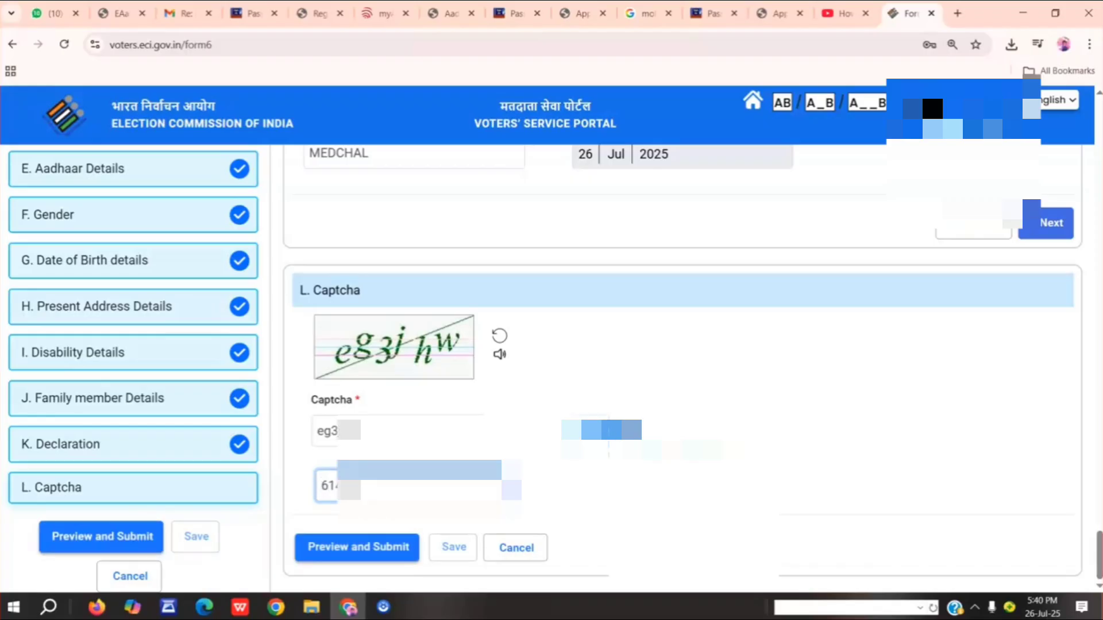
{"action": "left_click", "coordinate": [357, 547]}
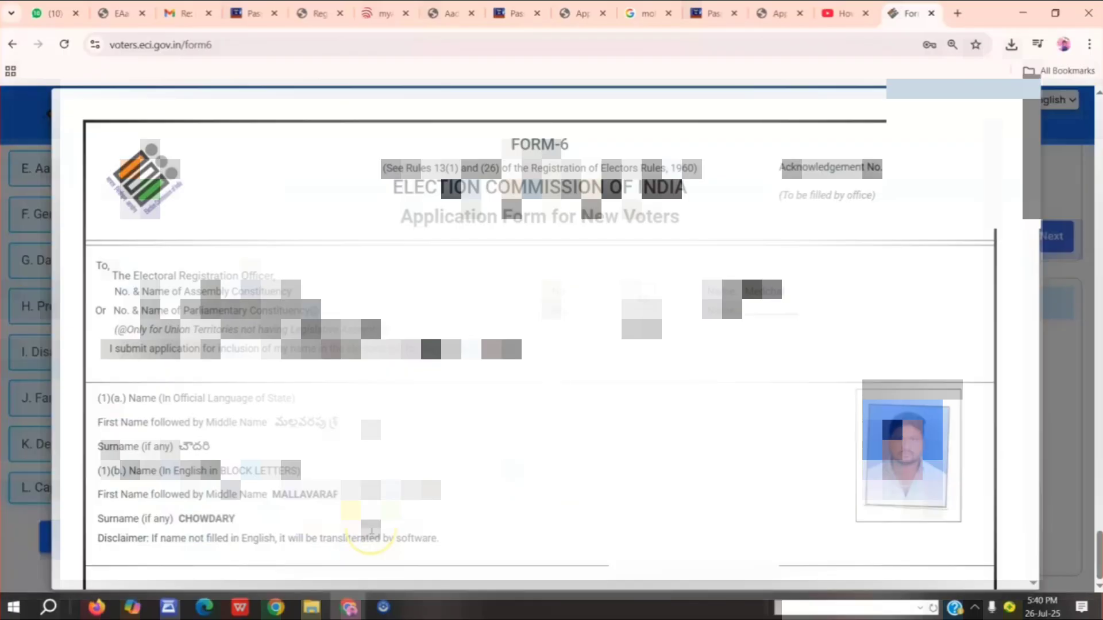
Review the Form 6 preview through to its end, then submit the application and confirm the submission.
{"action": "scroll", "coordinate": [552, 437], "scroll_direction": "down", "scroll_amount": 3}
{"action": "scroll", "coordinate": [575, 425], "scroll_direction": "down", "scroll_amount": 4}
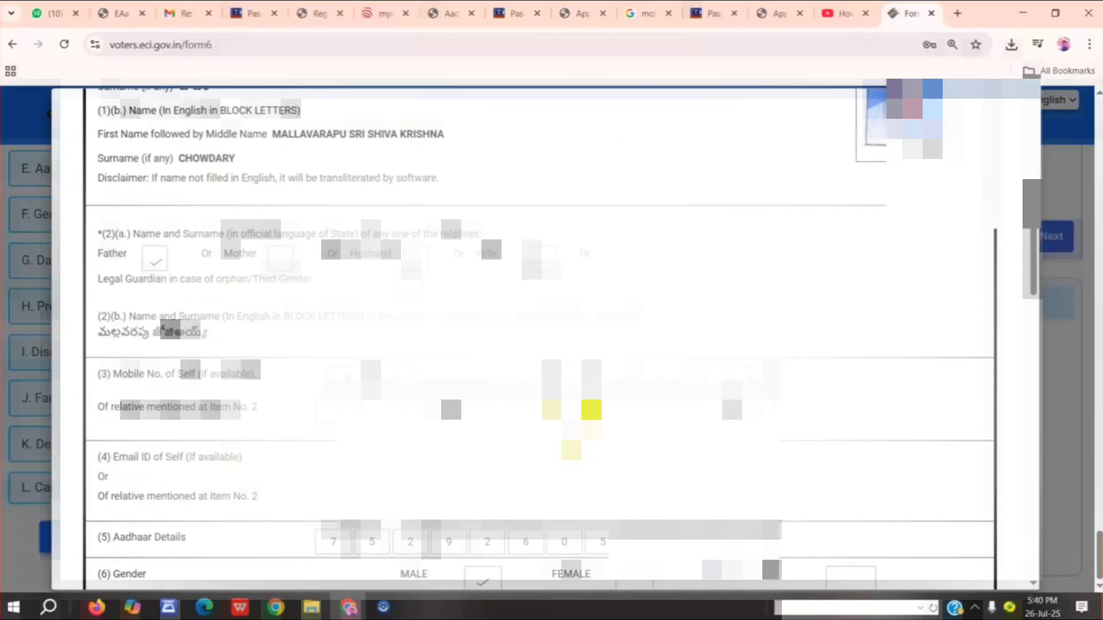
{"action": "scroll", "coordinate": [551, 345], "scroll_direction": "down", "scroll_amount": 6}
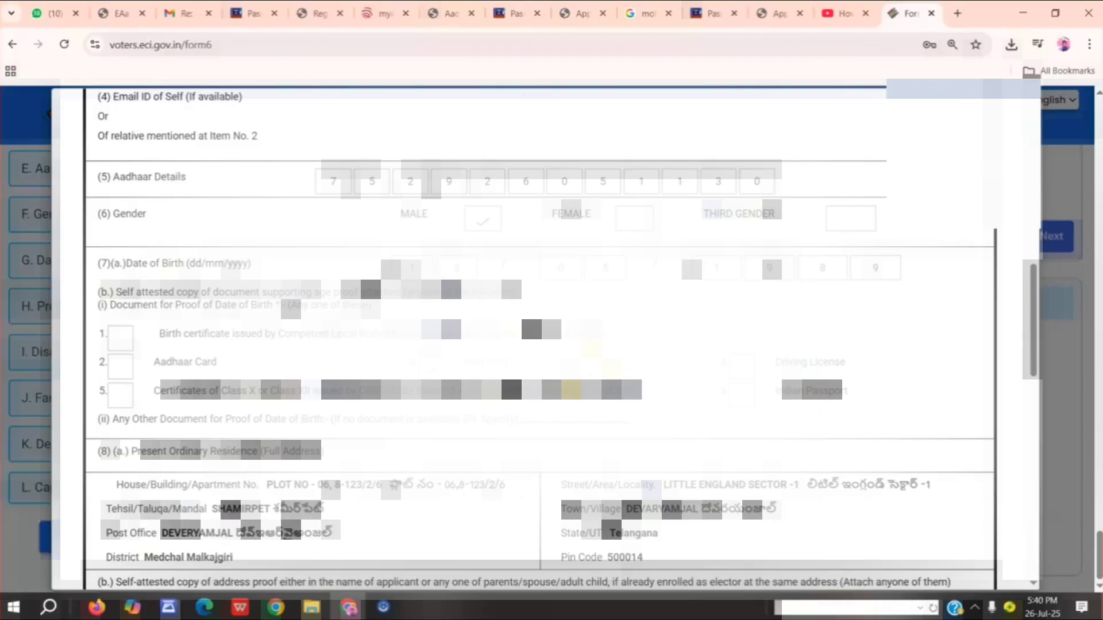
{"action": "scroll", "coordinate": [540, 339], "scroll_direction": "down", "scroll_amount": 5}
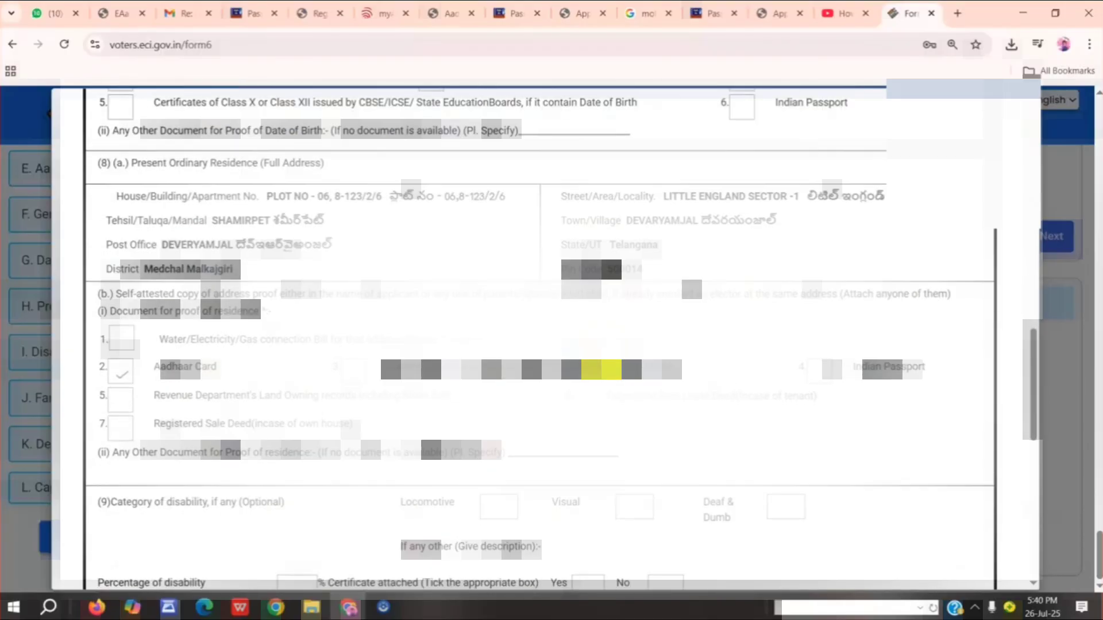
{"action": "scroll", "coordinate": [667, 342], "scroll_direction": "down", "scroll_amount": 10}
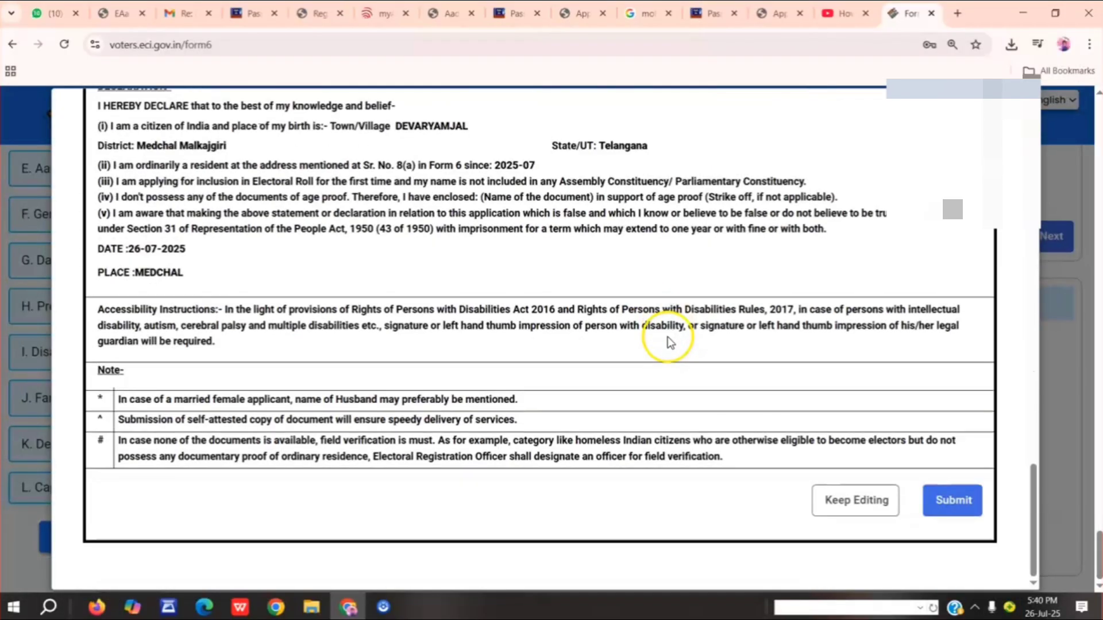
{"action": "left_click", "coordinate": [952, 500]}
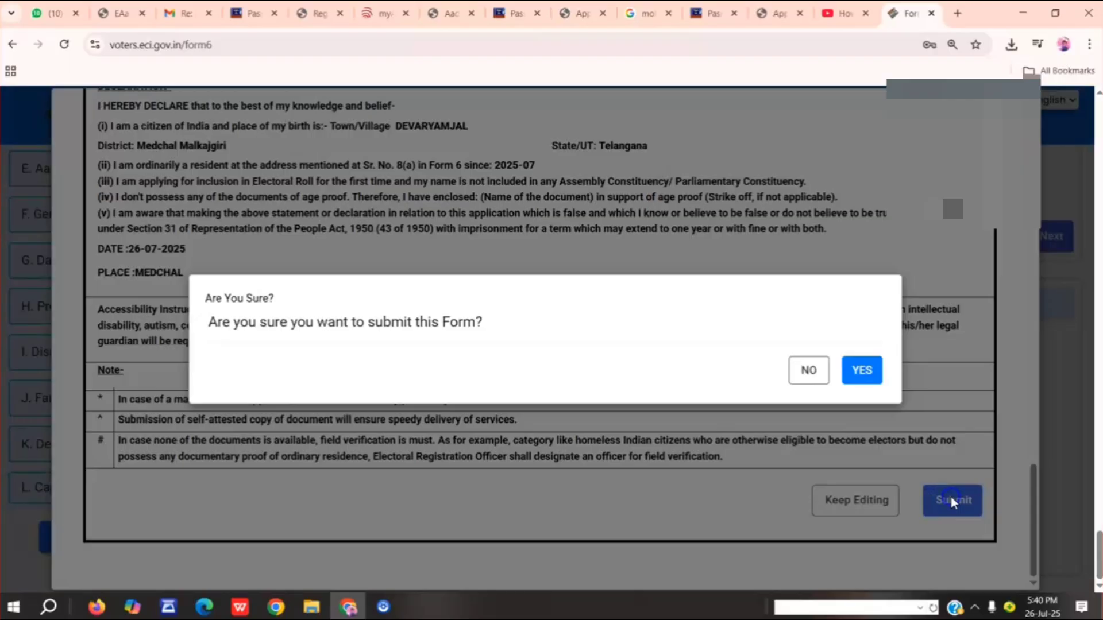
{"action": "left_click", "coordinate": [860, 371]}
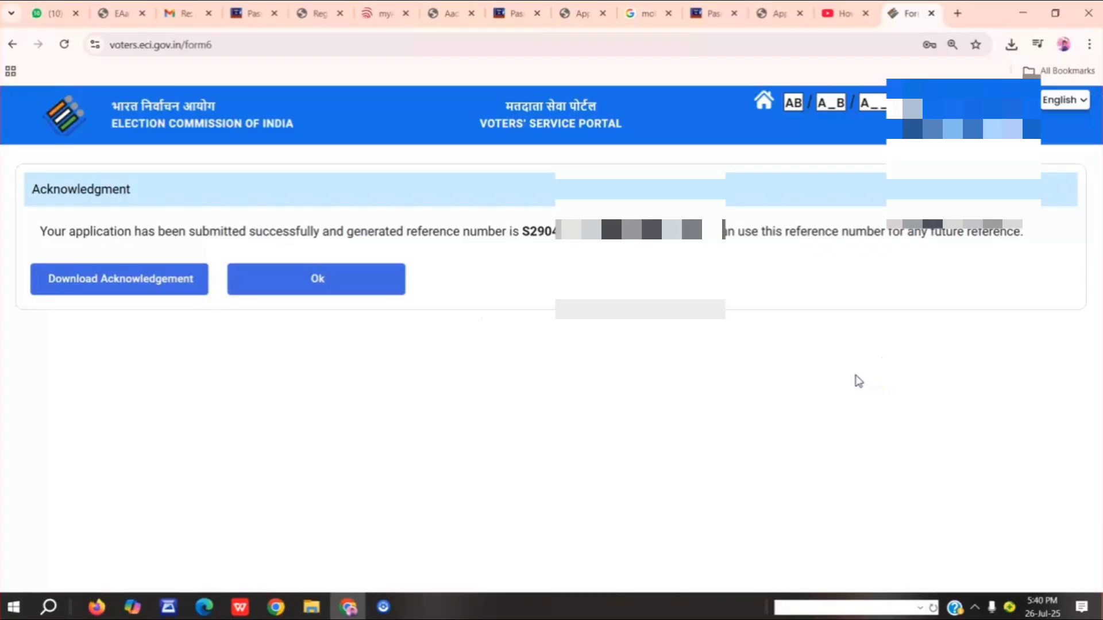
Download the application acknowledgement and return to the portal homepage, dismissing its pop-up.
{"action": "left_click", "coordinate": [128, 286]}
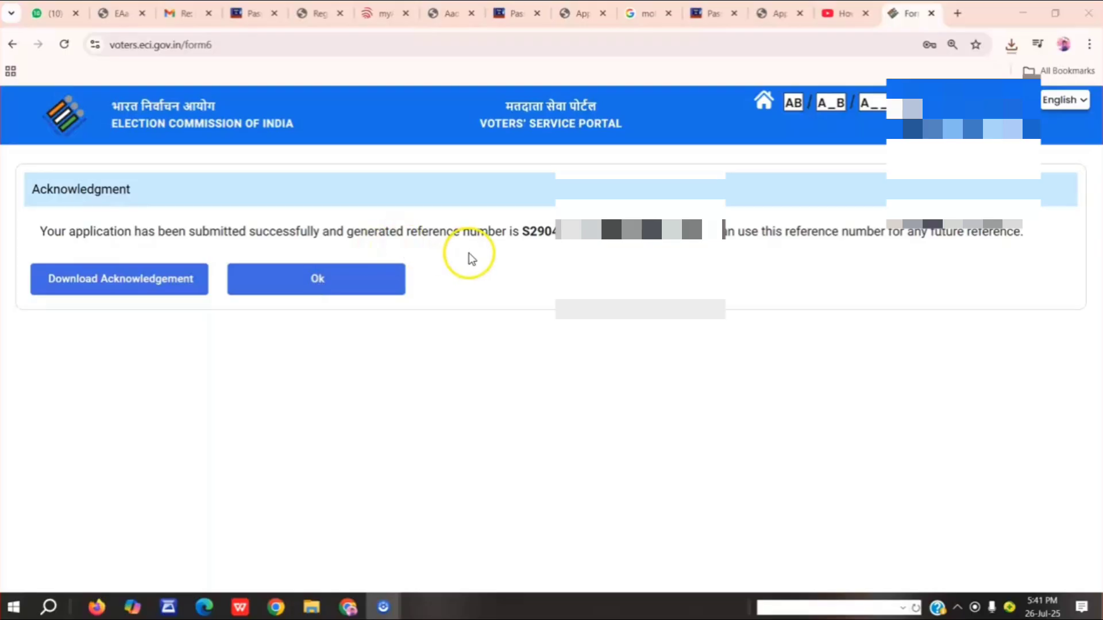
{"action": "left_click", "coordinate": [522, 232]}
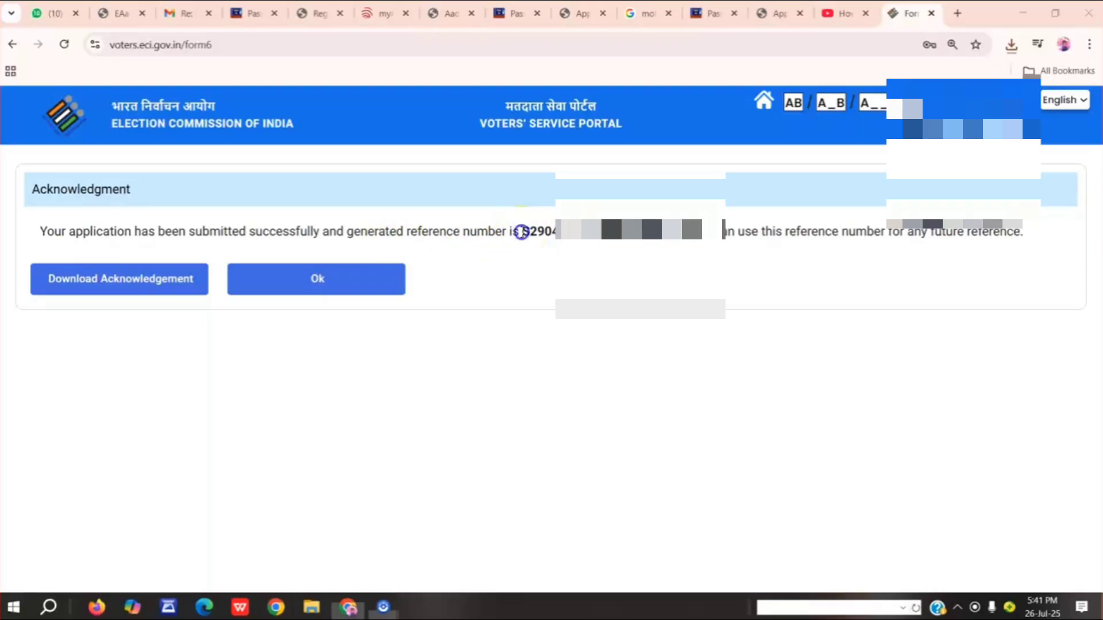
{"action": "left_click", "coordinate": [328, 288]}
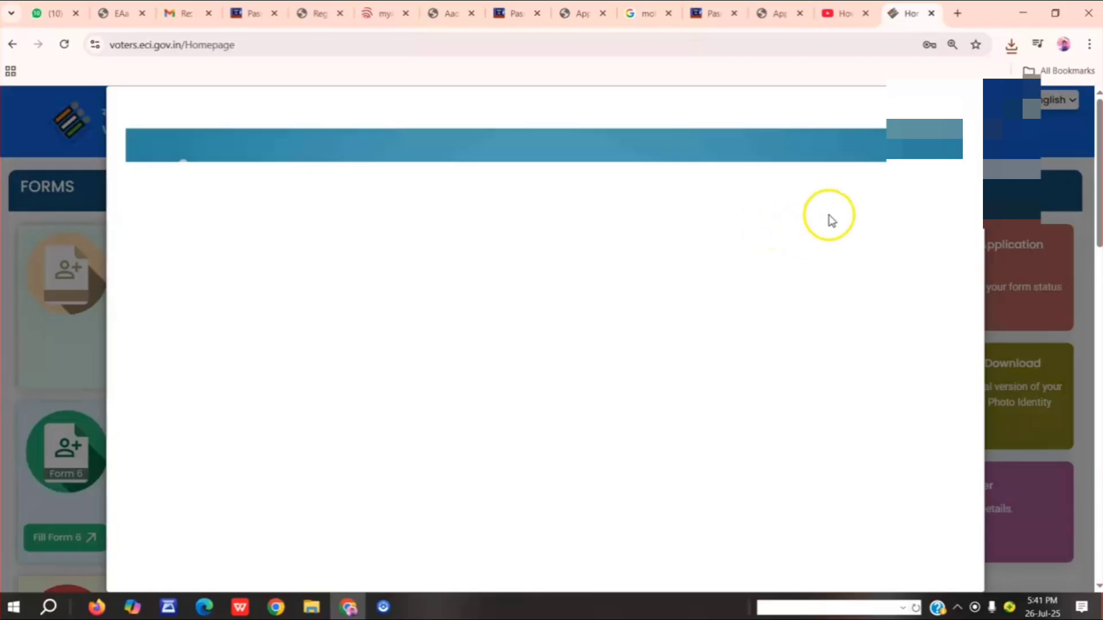
{"action": "left_click", "coordinate": [964, 109]}
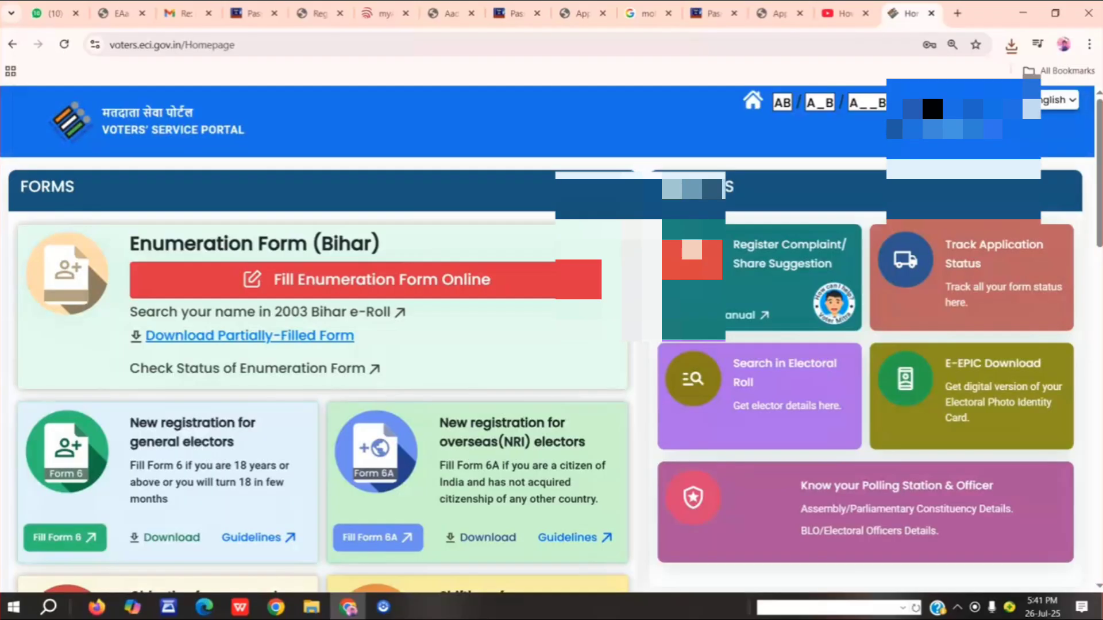